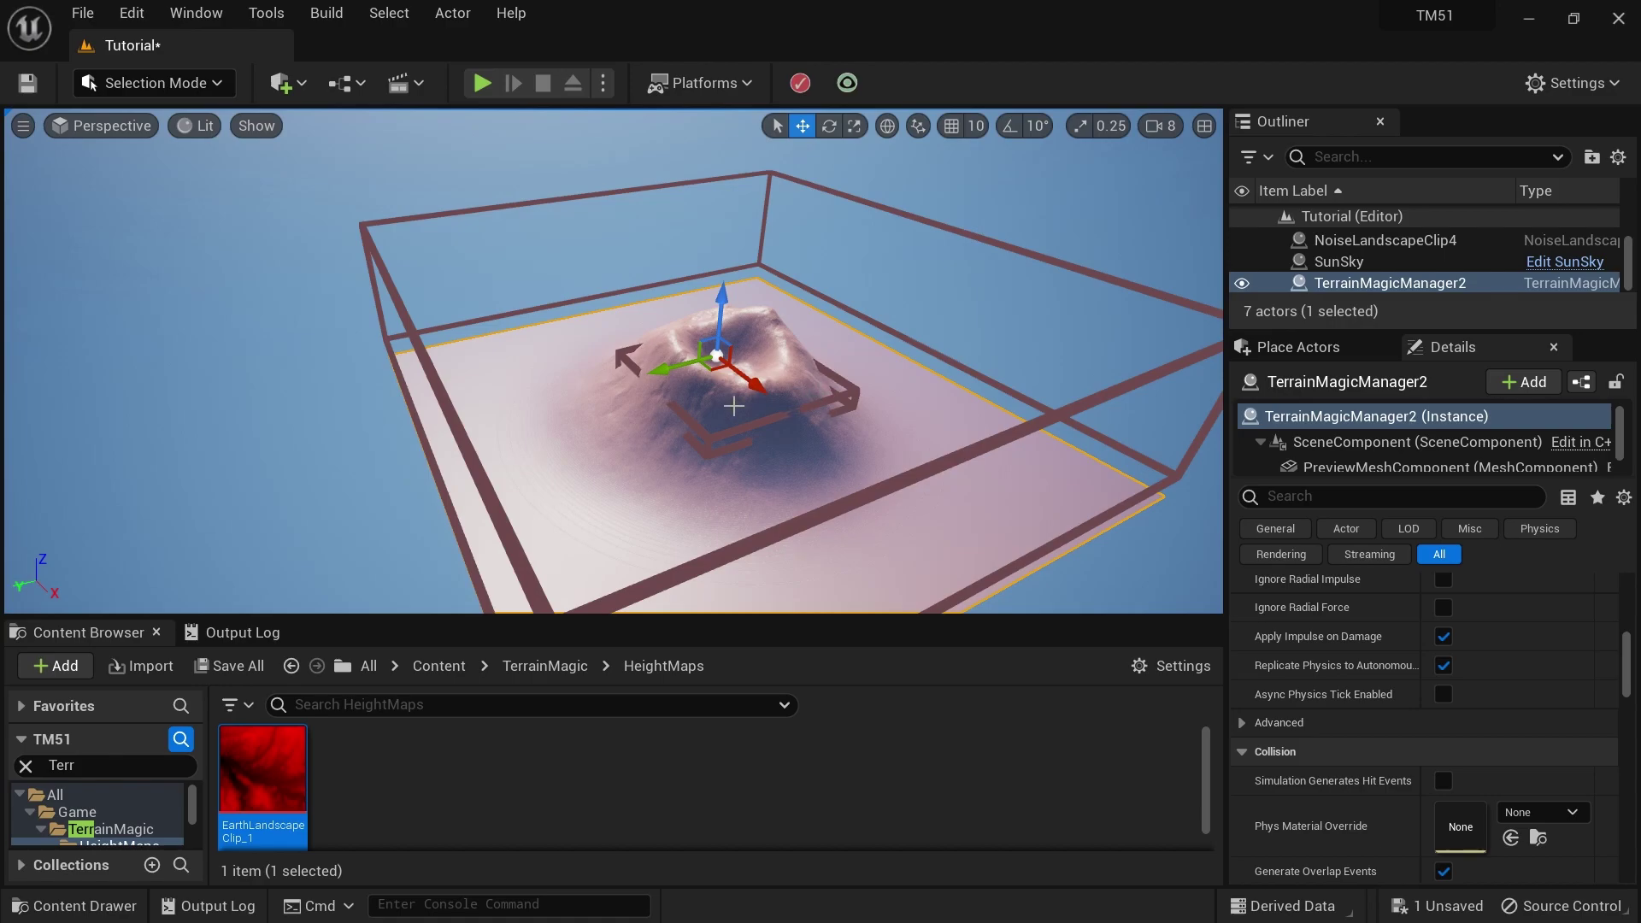
- Drag NoiseLandscapeClip4 upward and sideways over the landscape to raise a taller cone-shaped mound
click(733, 406)
drag(745, 395, 801, 412)
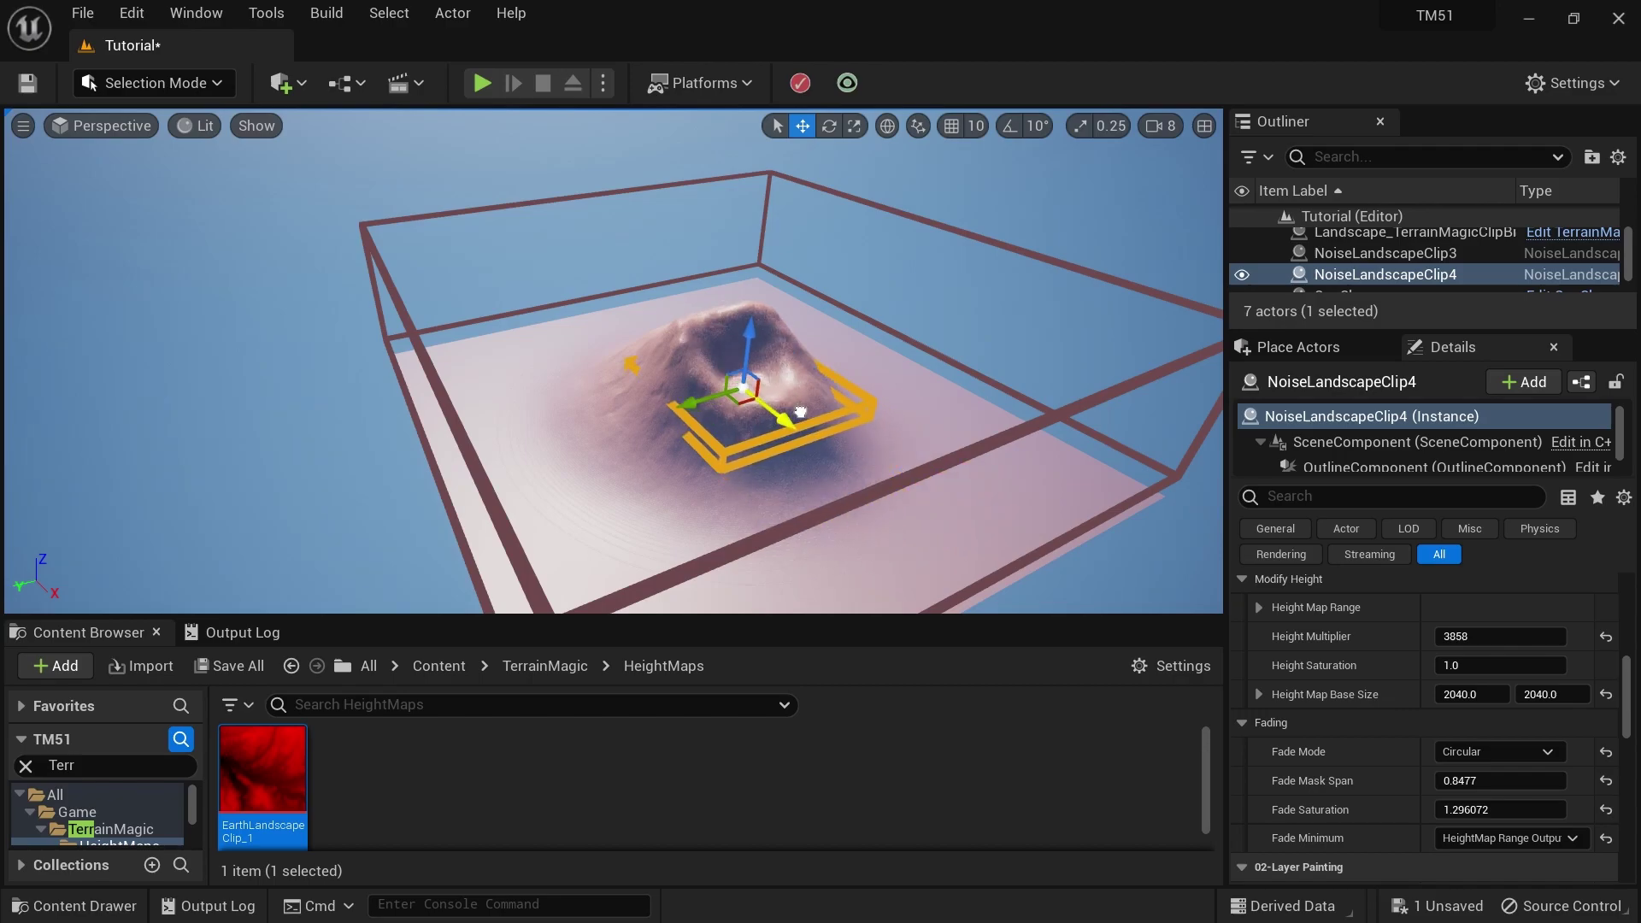
drag(749, 355, 758, 293)
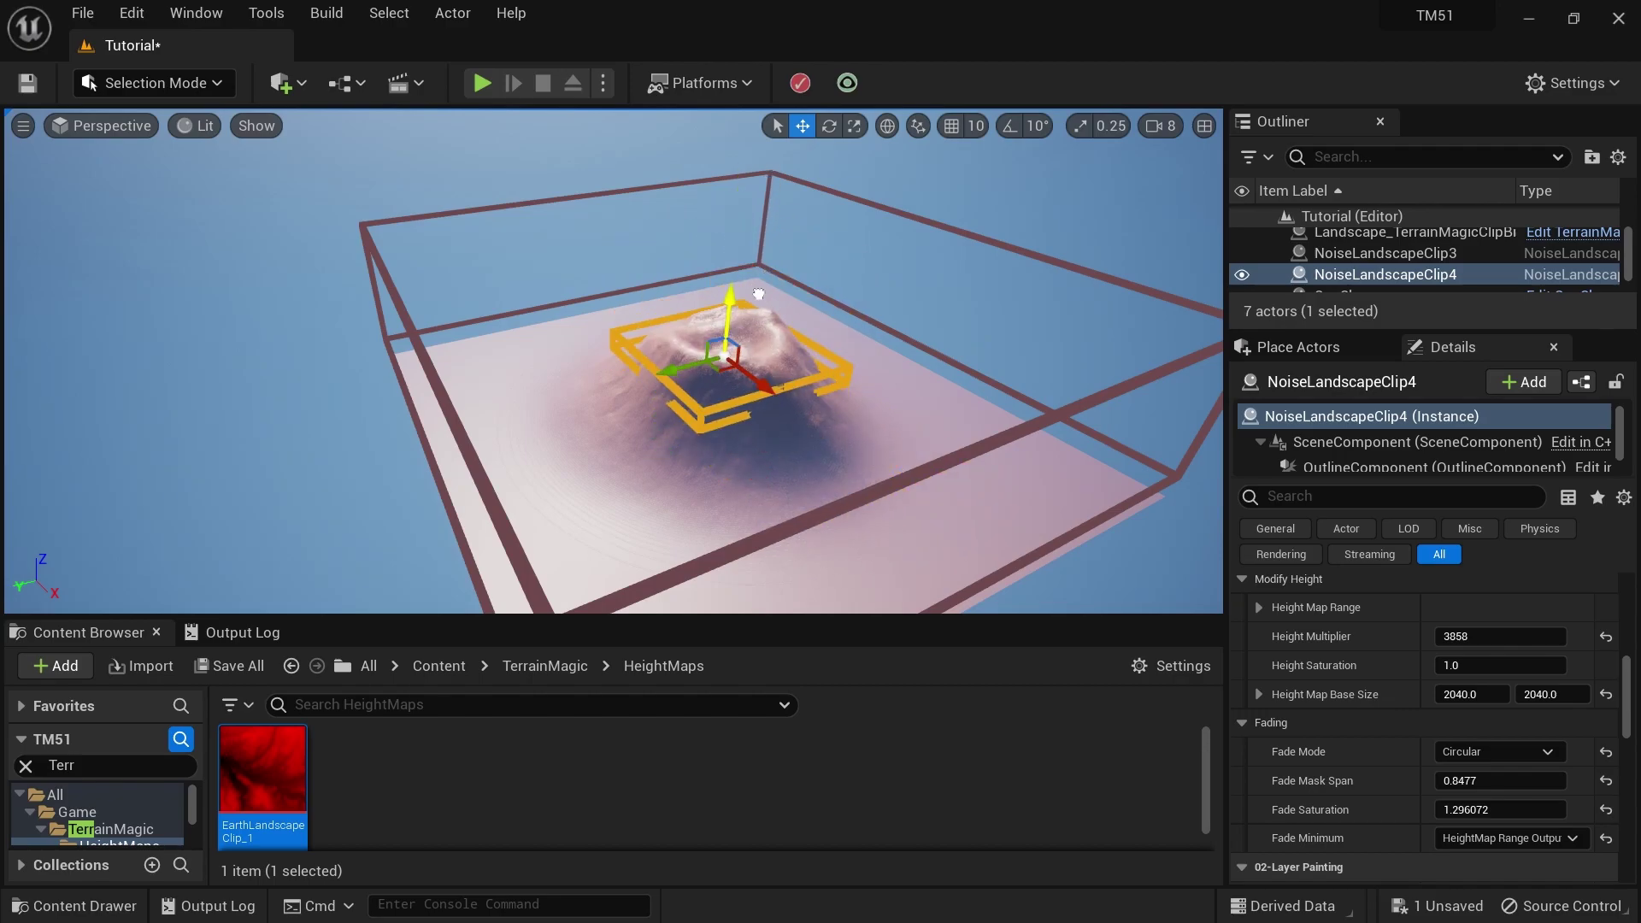
drag(760, 395, 796, 411)
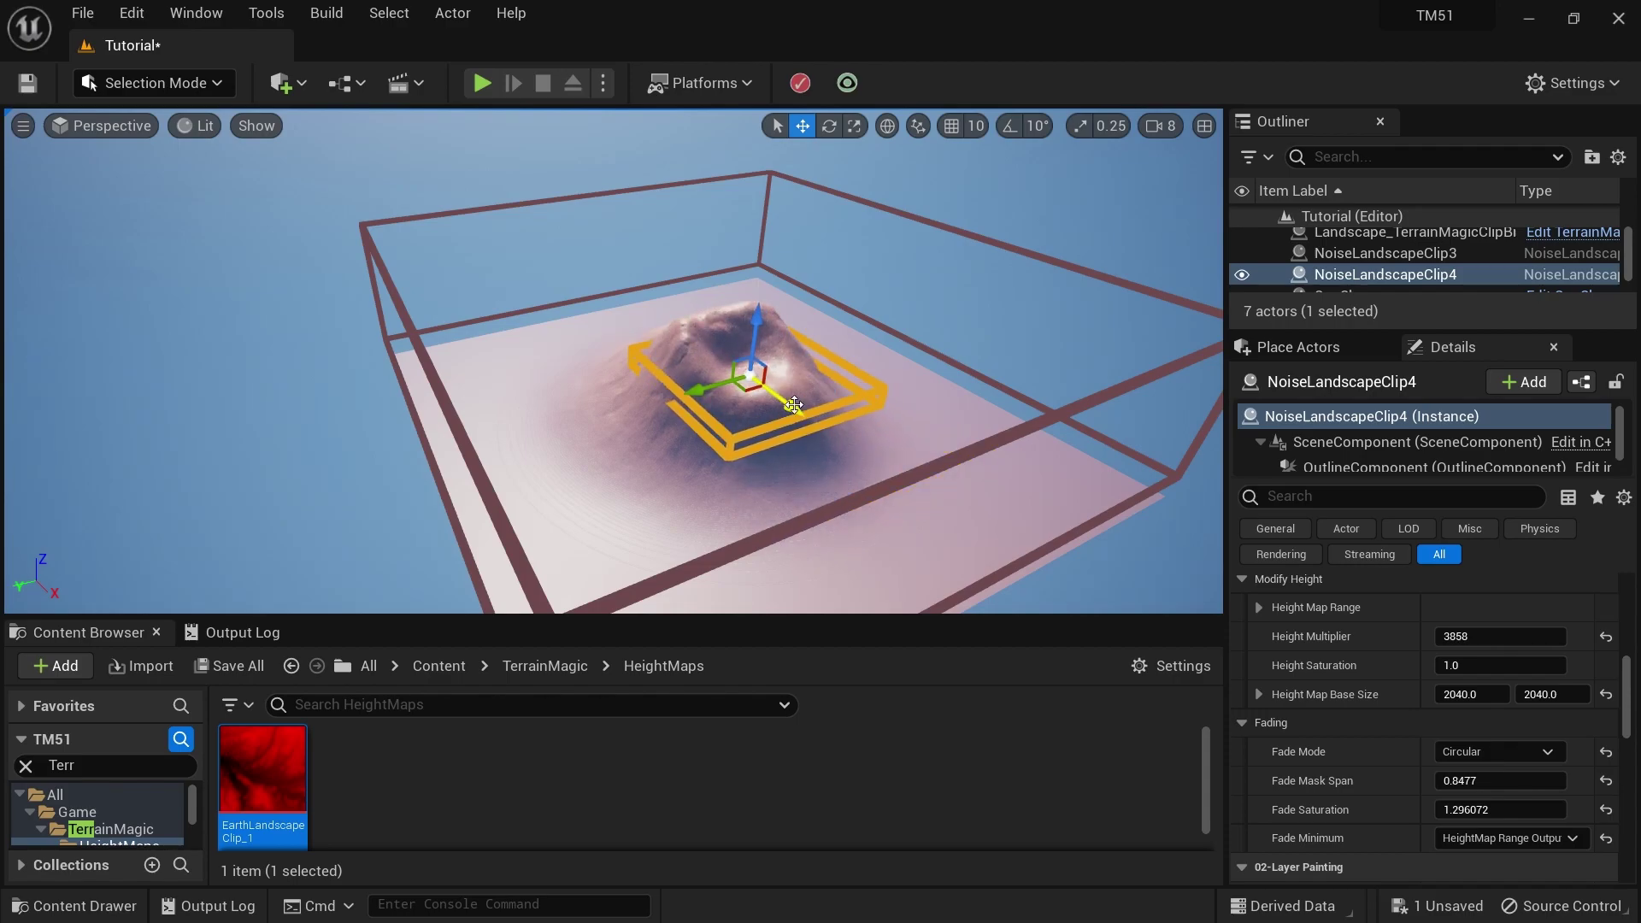
drag(754, 323, 782, 451)
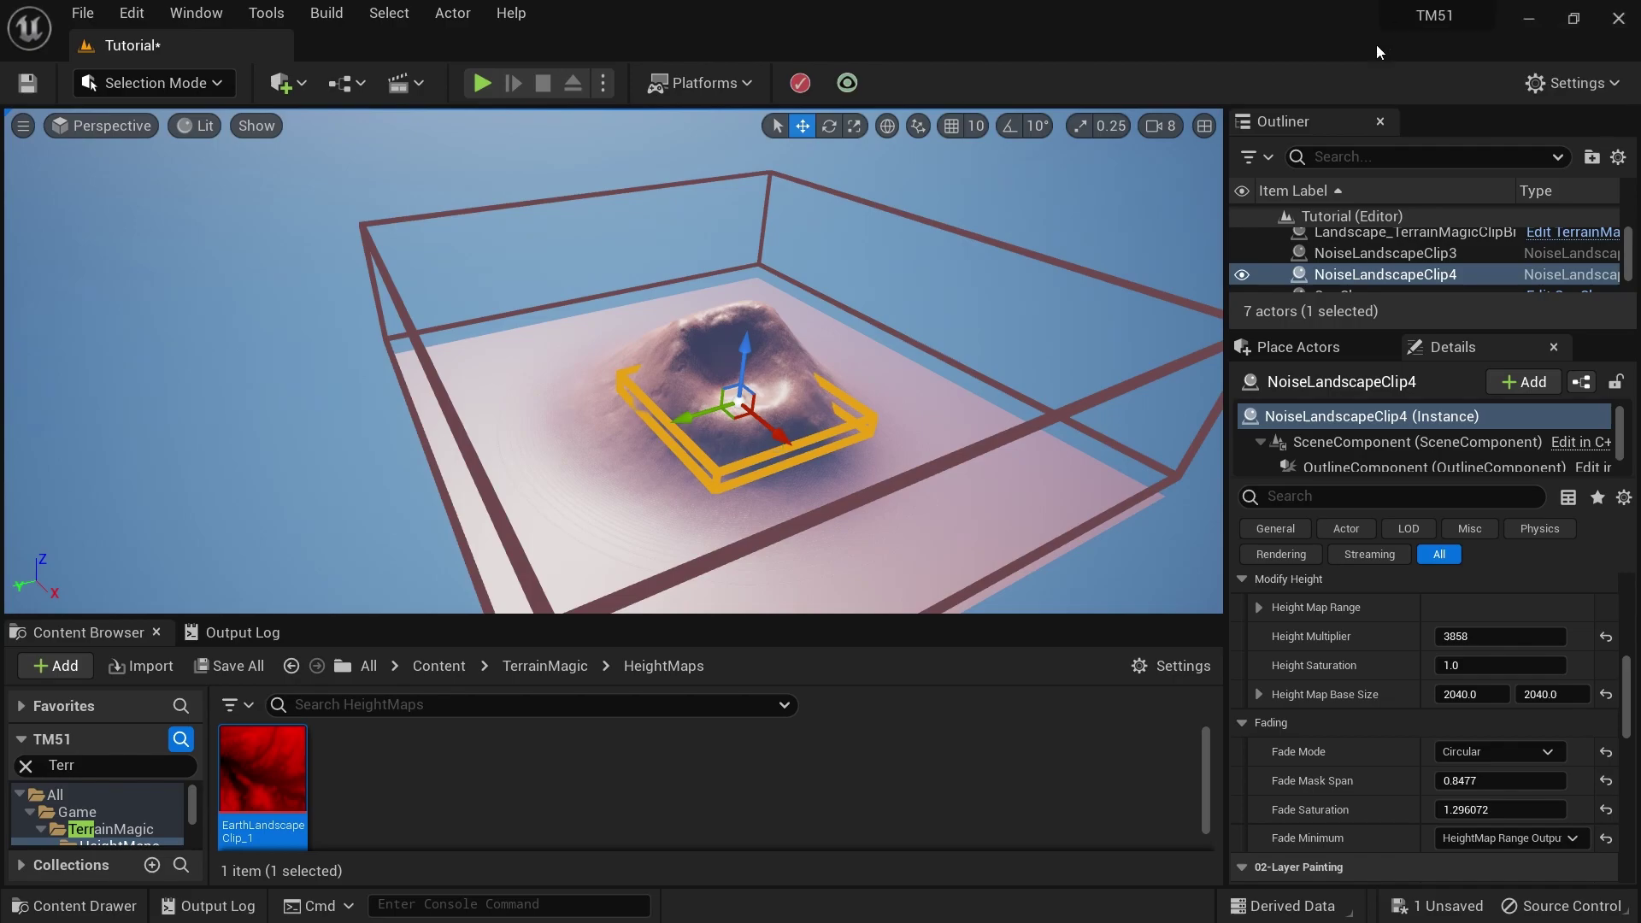
- Close the Unreal editor and browse into Program Files\Epic Games toward the UE_5.0 folder
click(1618, 18)
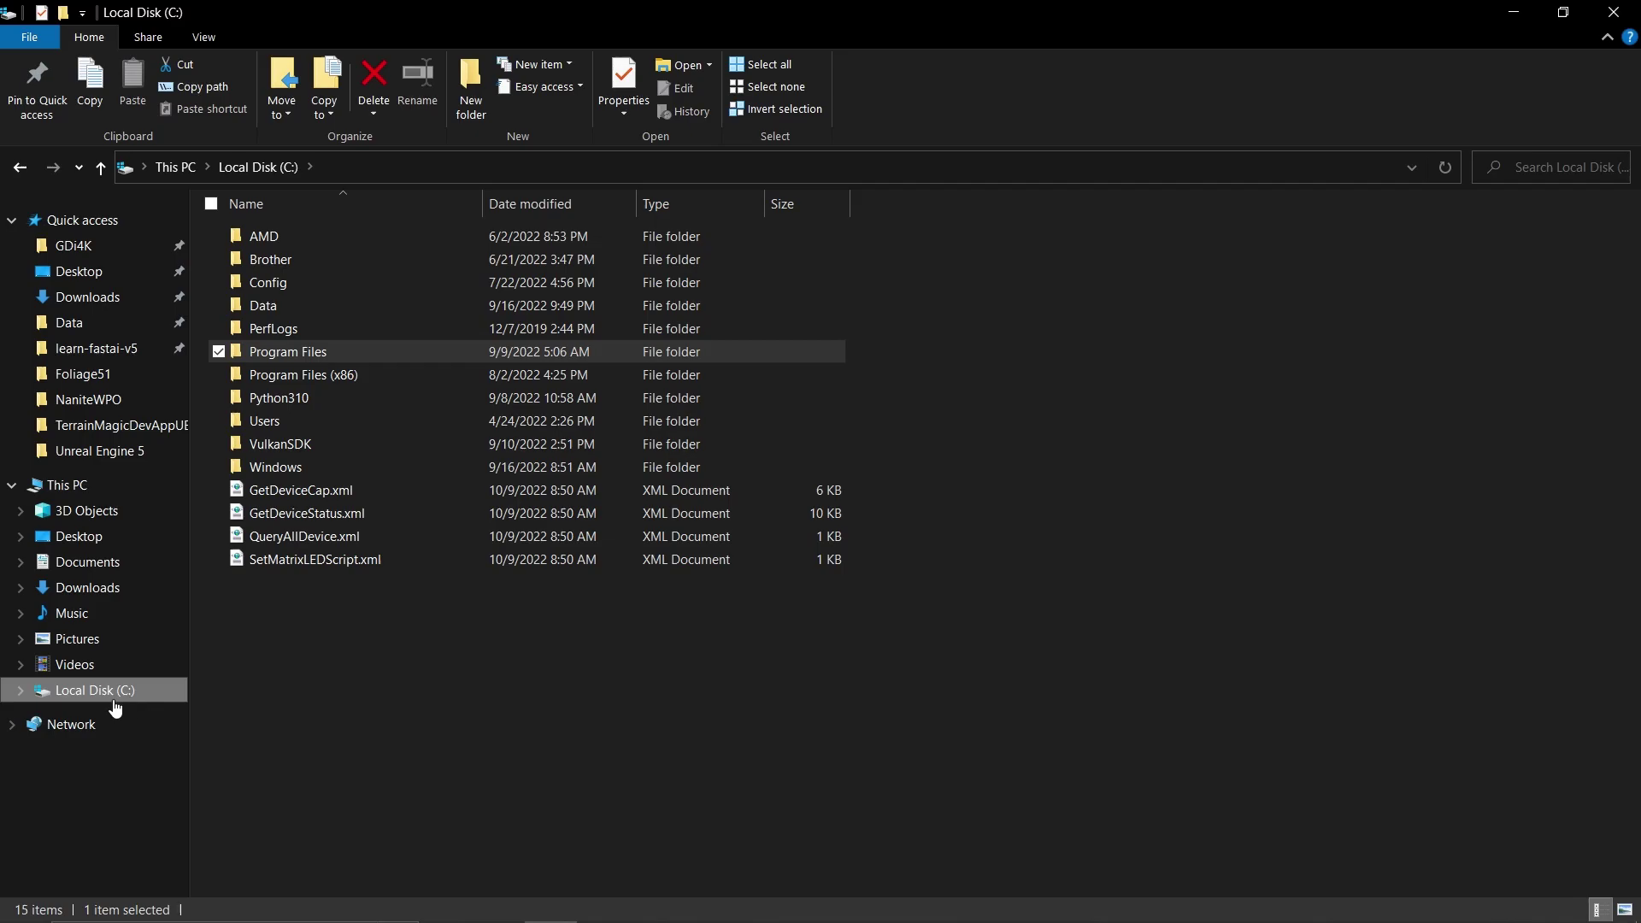
double_click(296, 351)
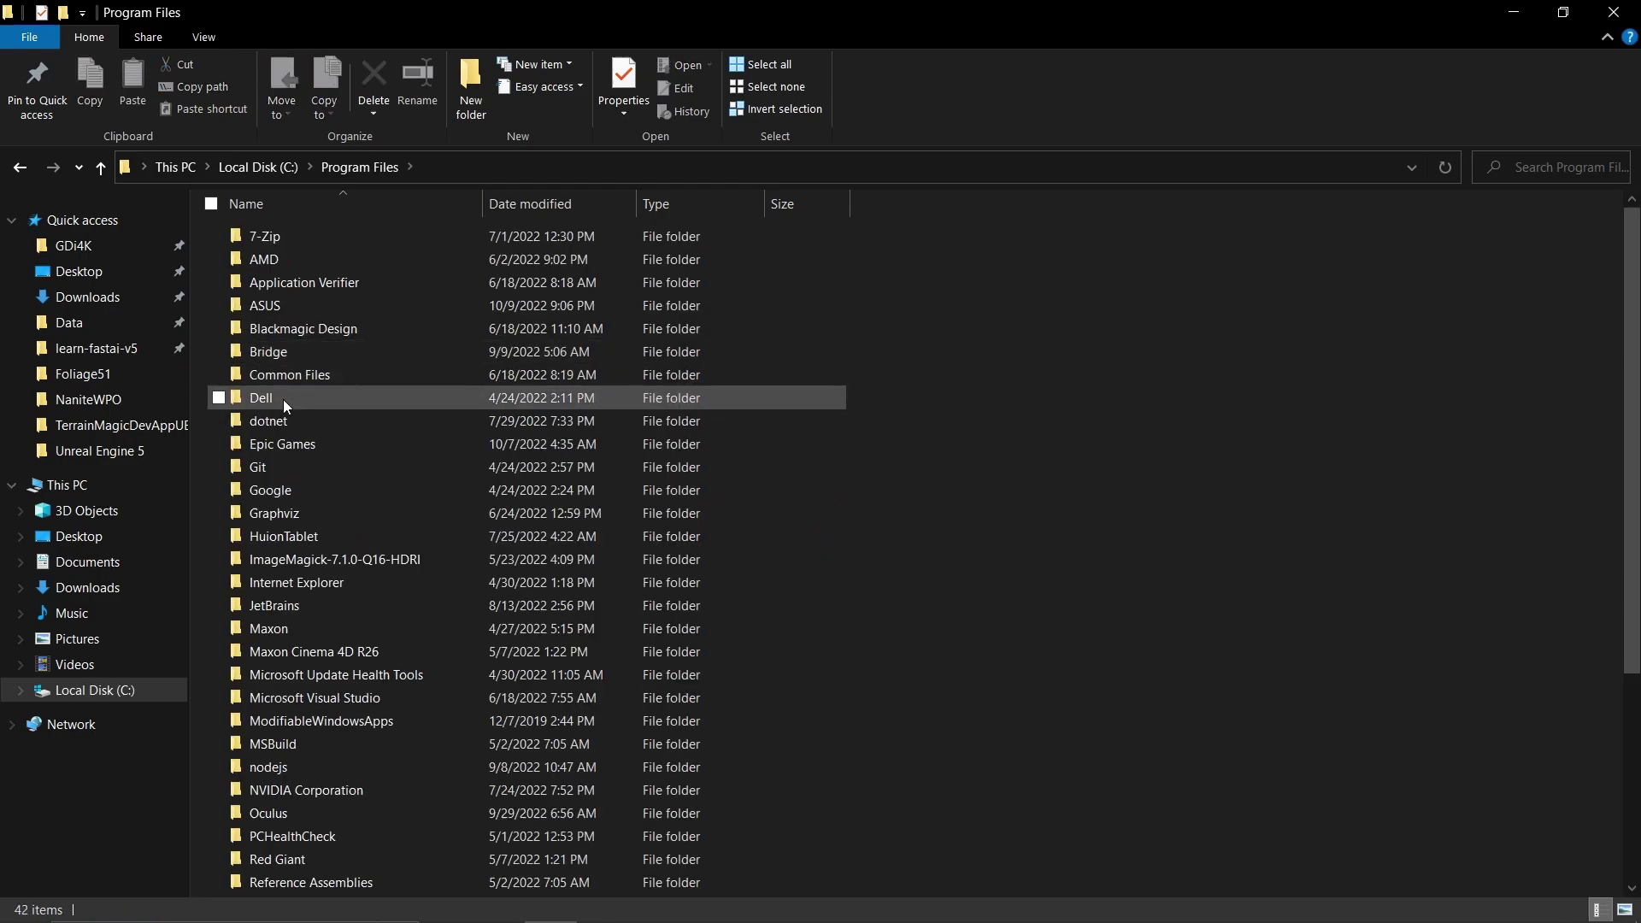
double_click(280, 444)
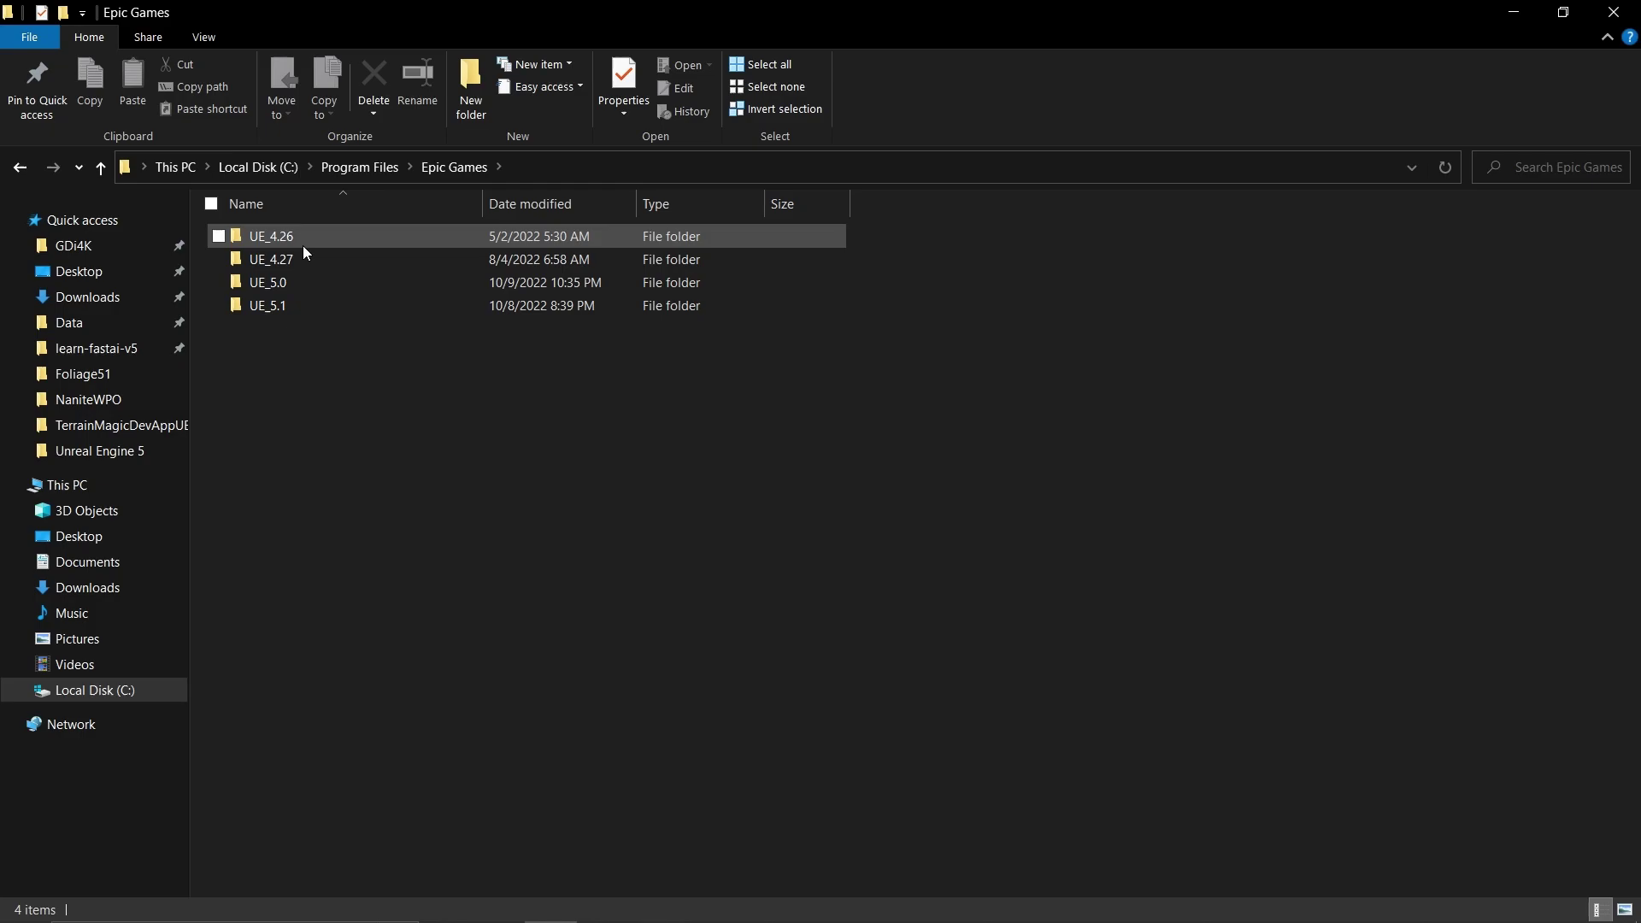
mouse_move(303, 245)
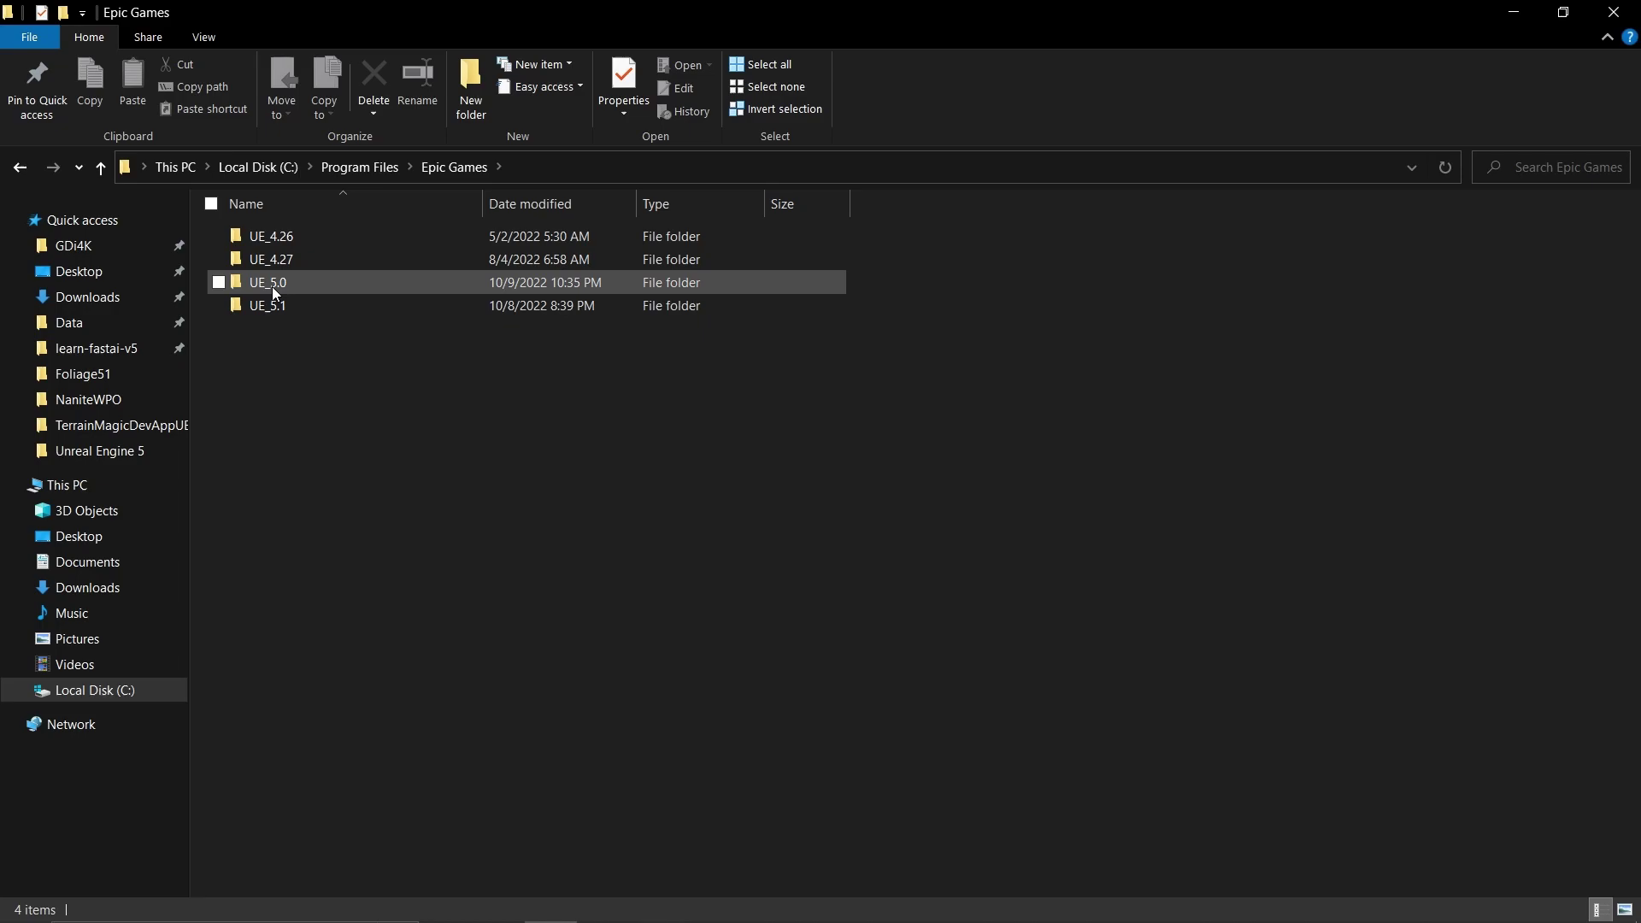
mouse_move(272, 288)
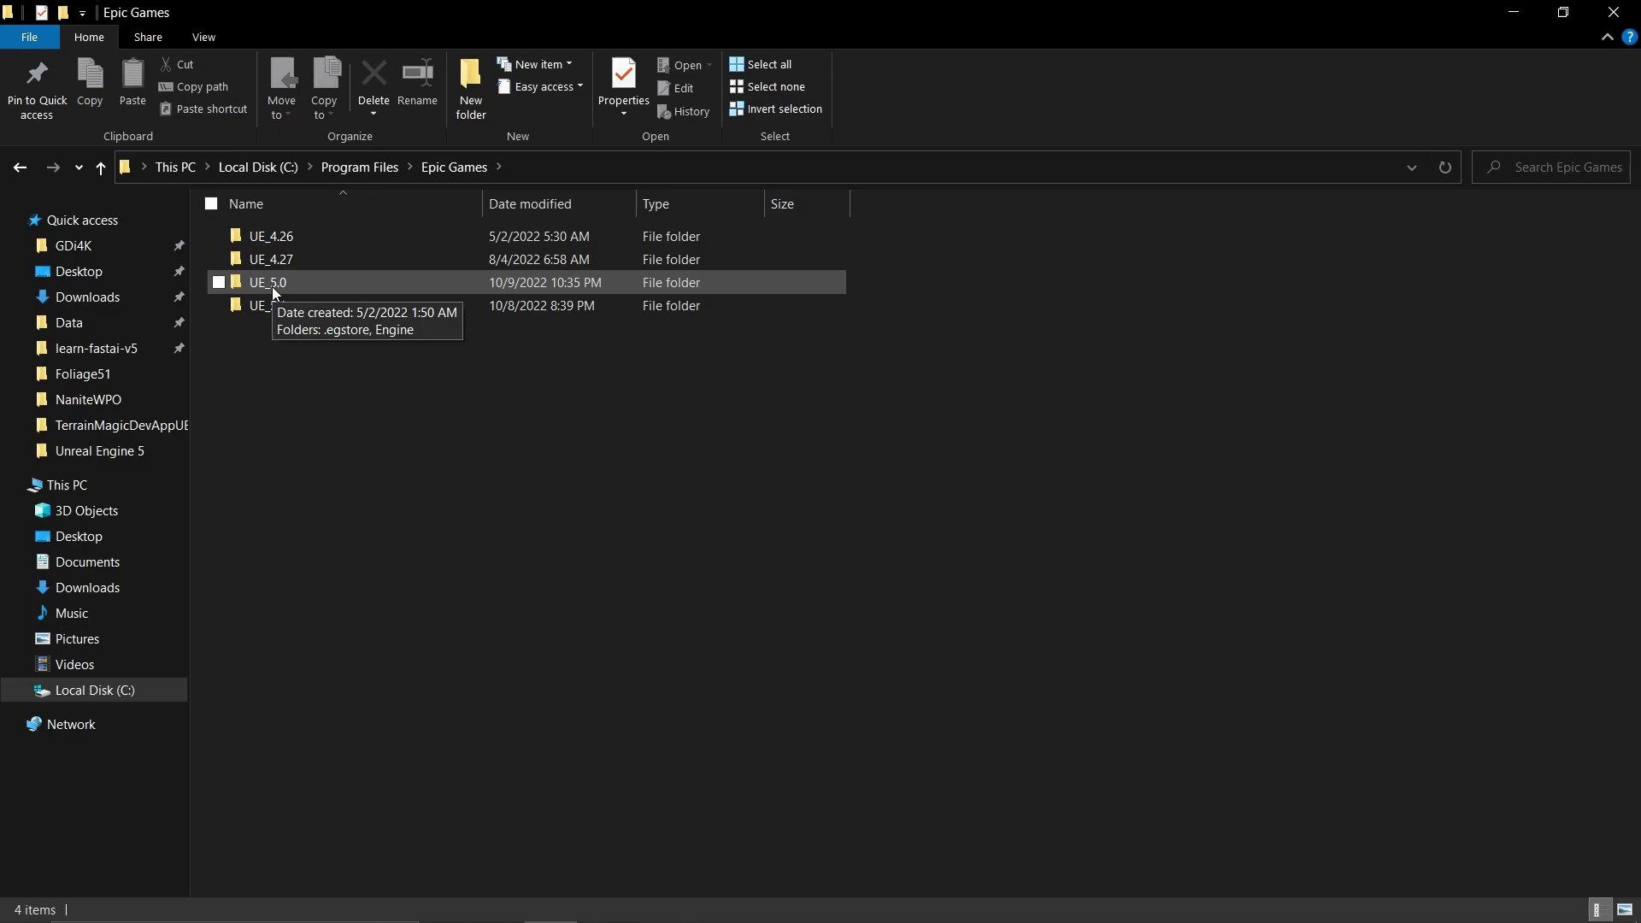
- Copy the TerrainMagic folder from UE_5.0\Engine\Plugins\Marketplace to the clipboard
click(270, 284)
double_click(270, 284)
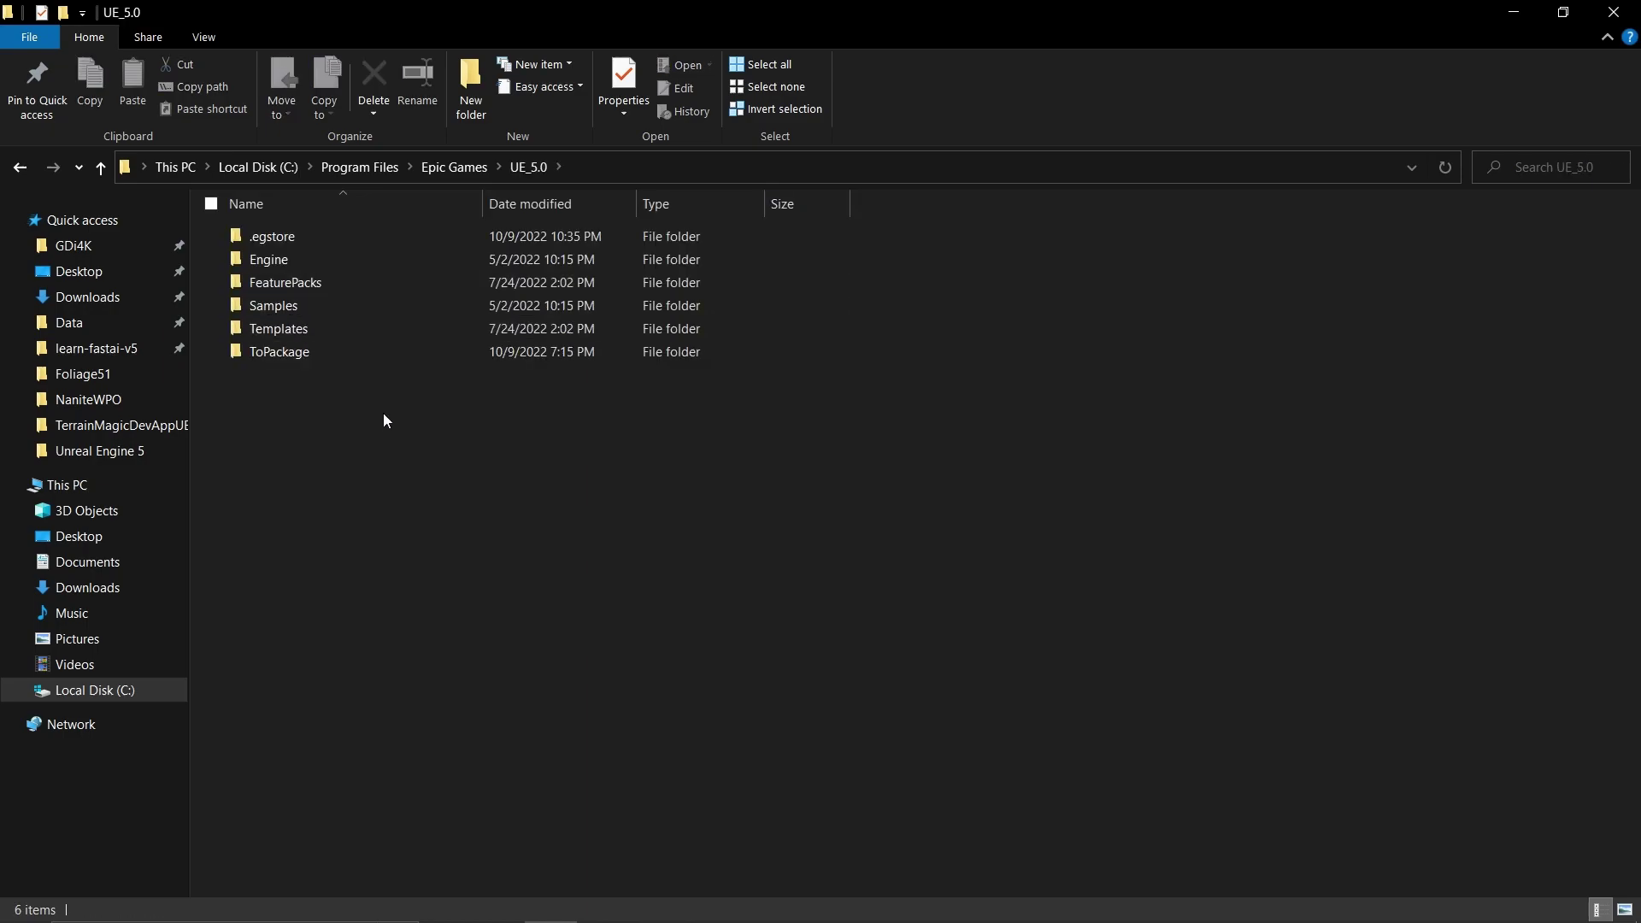
double_click(279, 259)
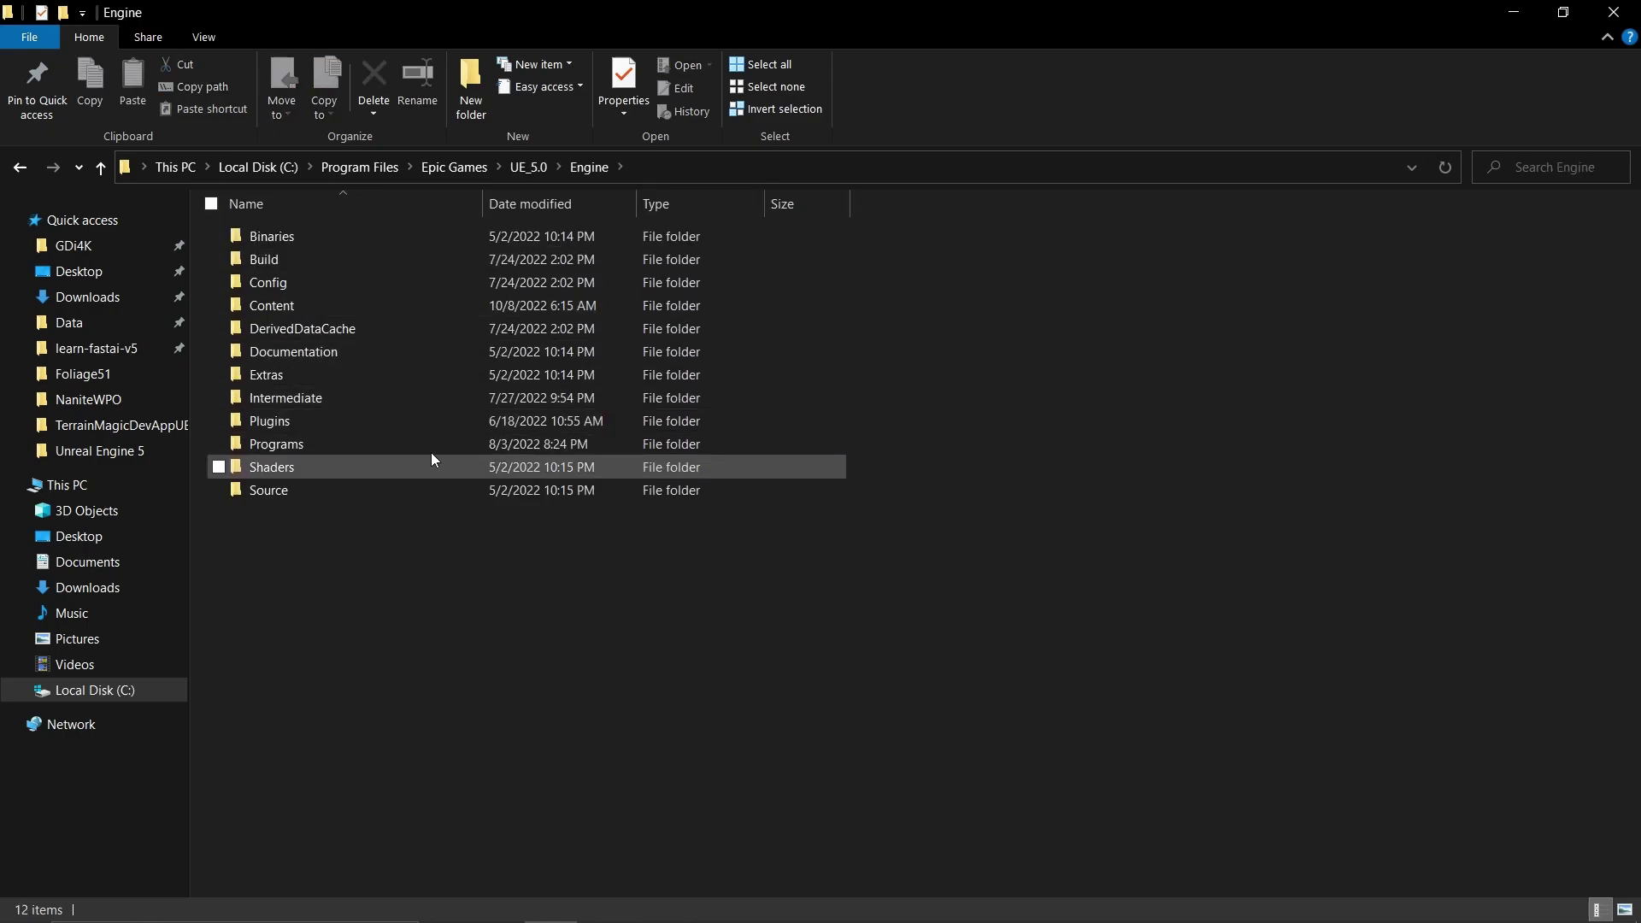
double_click(269, 420)
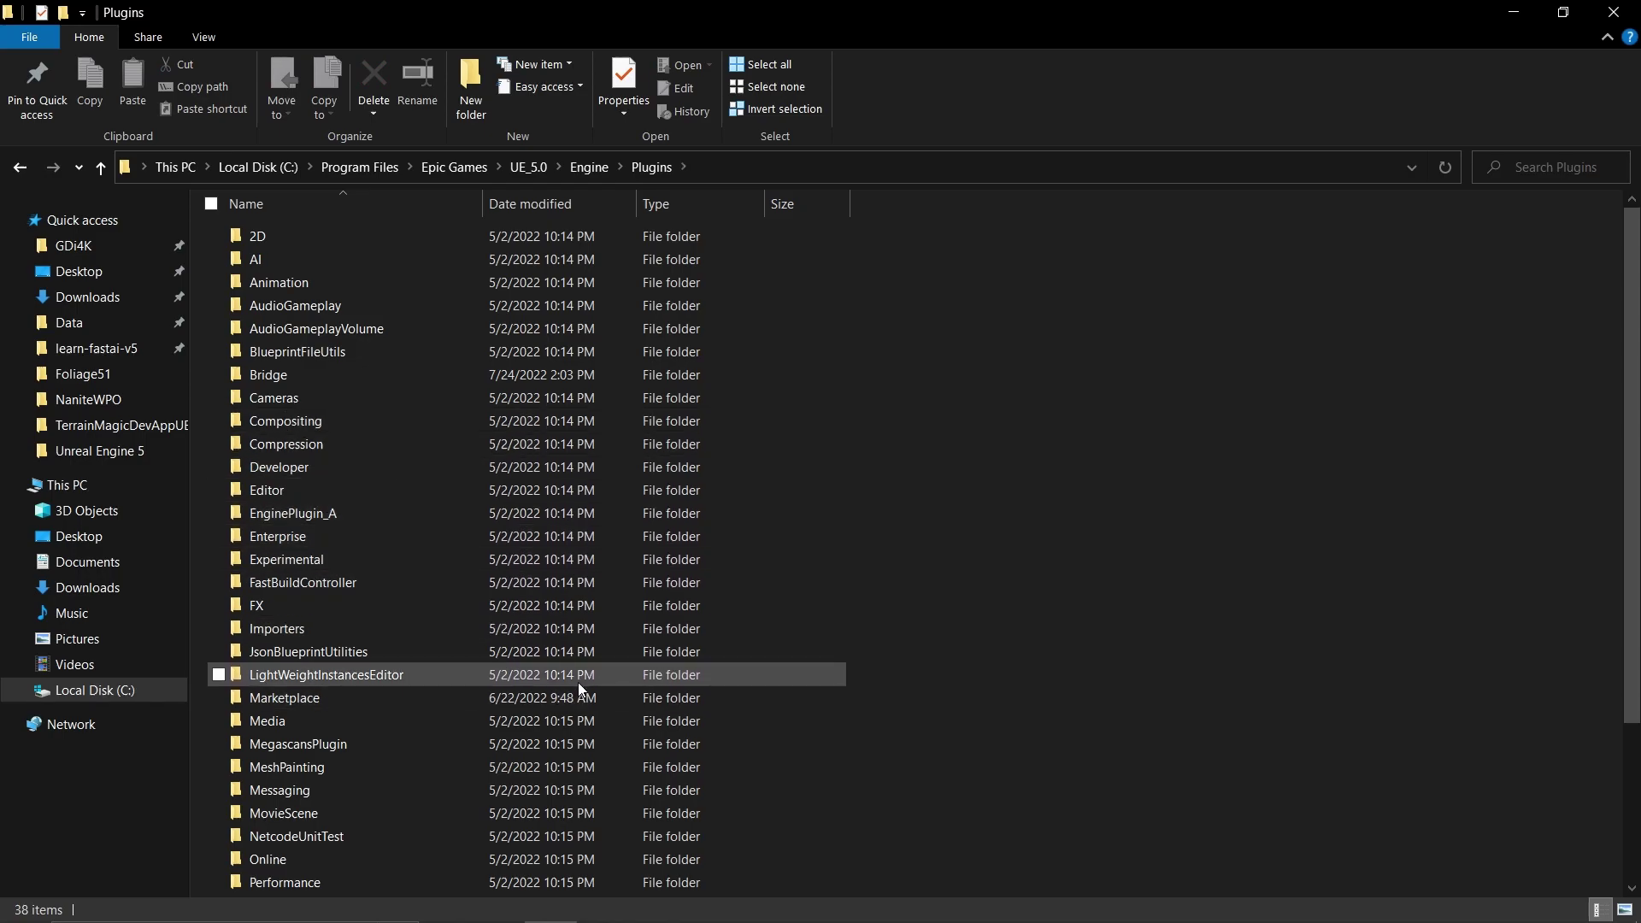
double_click(253, 700)
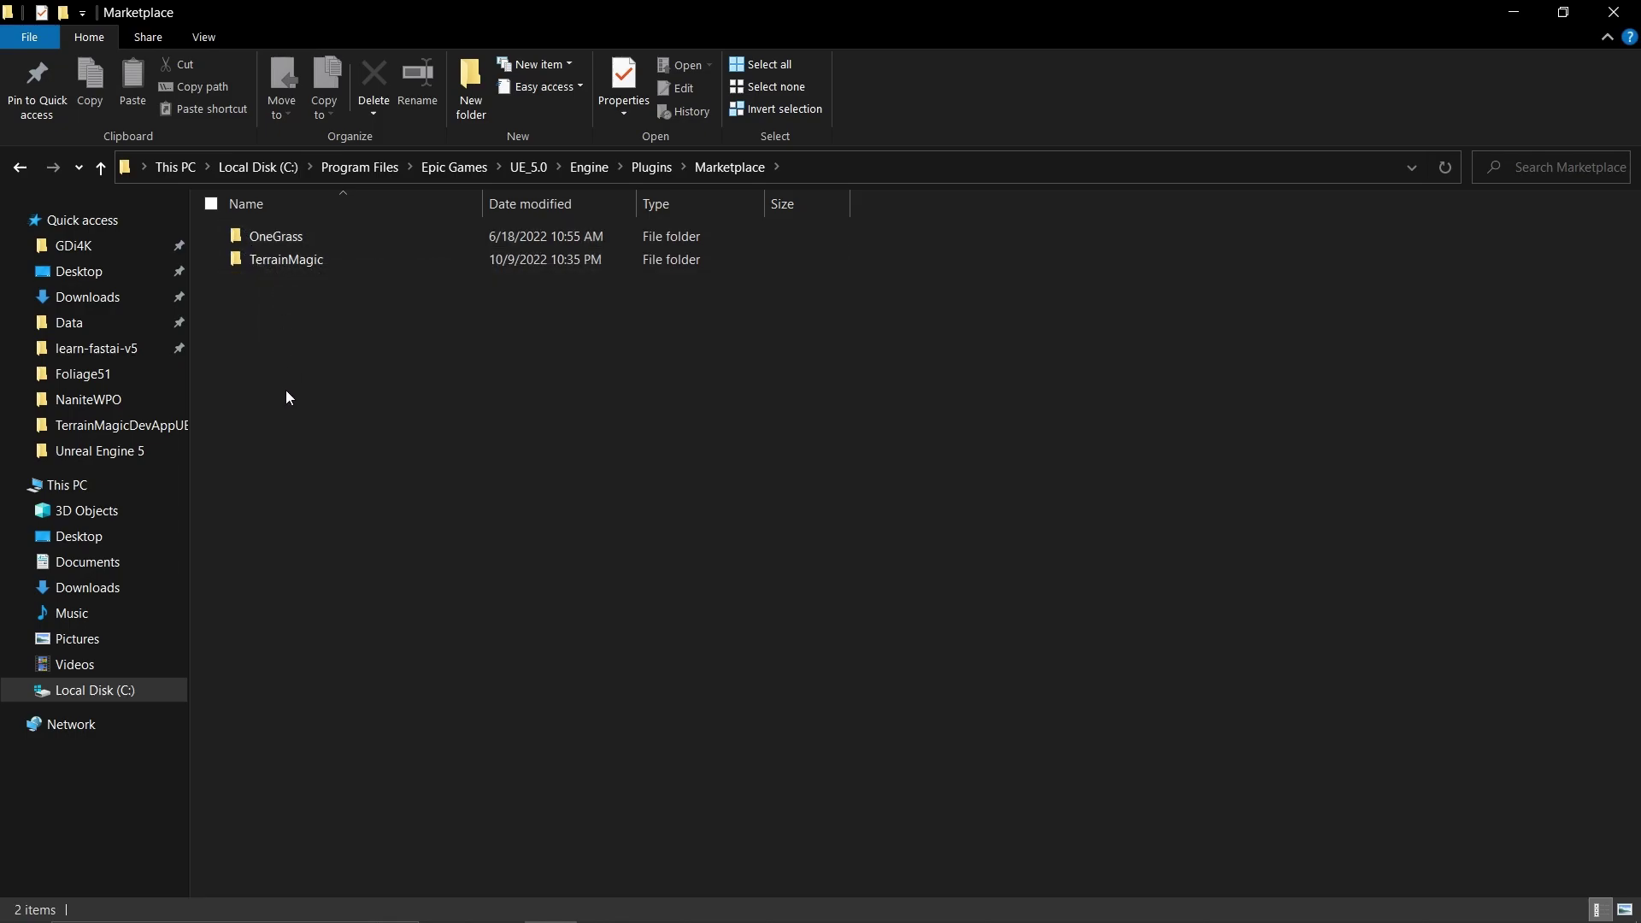
click(284, 265)
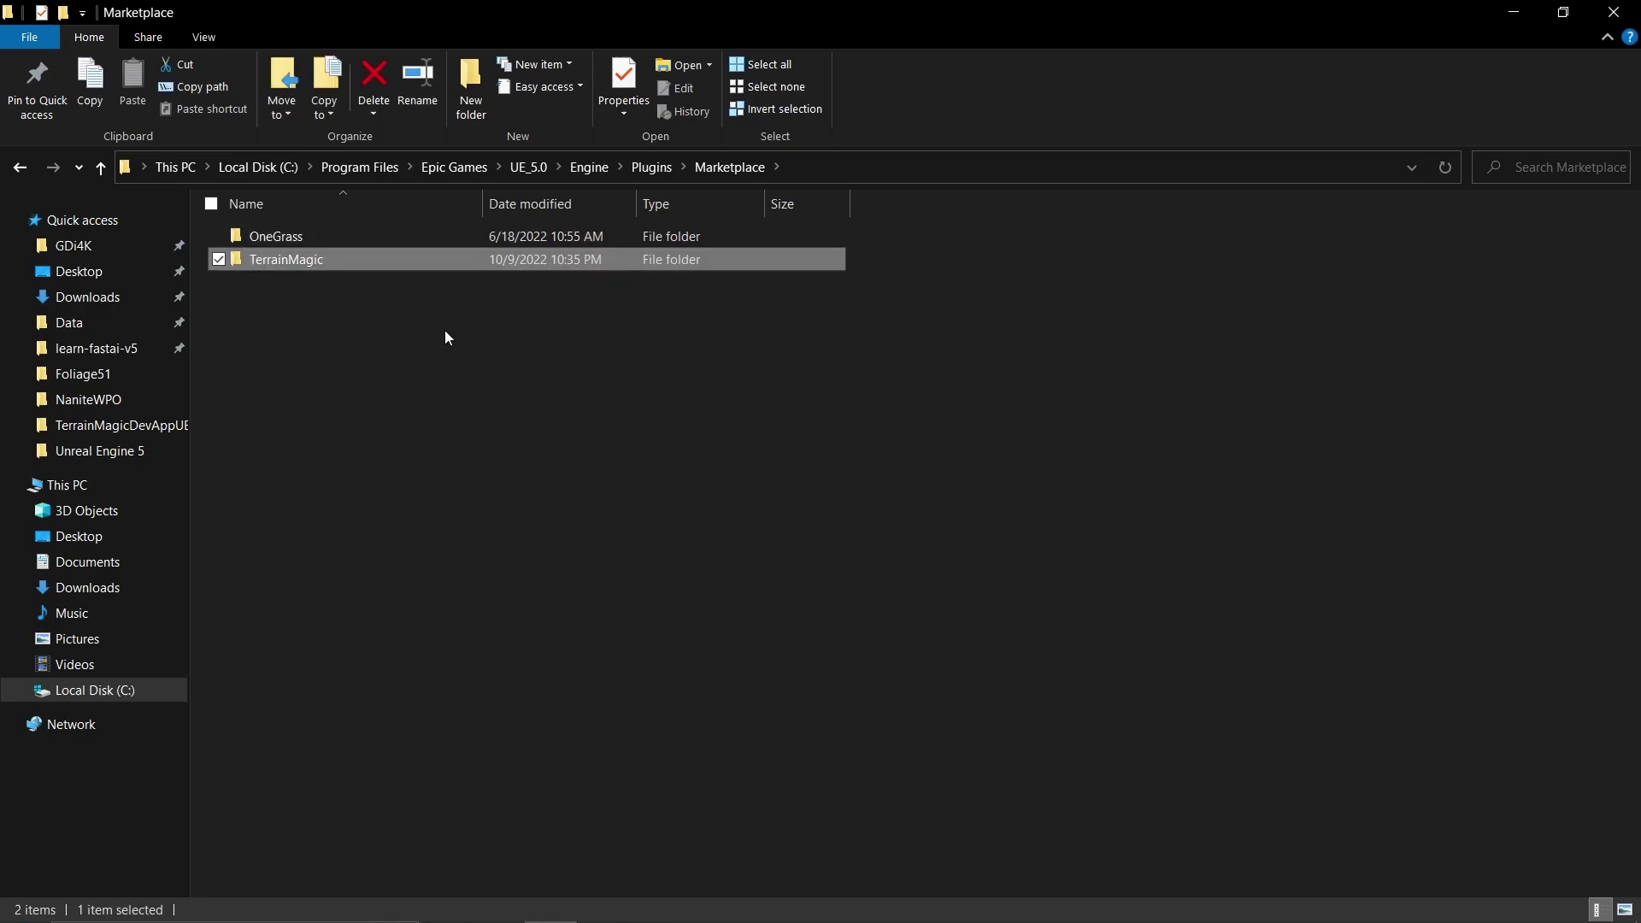
key(ctrl+c)
- In C:\Data\Tmp\TM51, create a folder named Plugins and paste the TerrainMagic folder inside
key(alt+Tab)
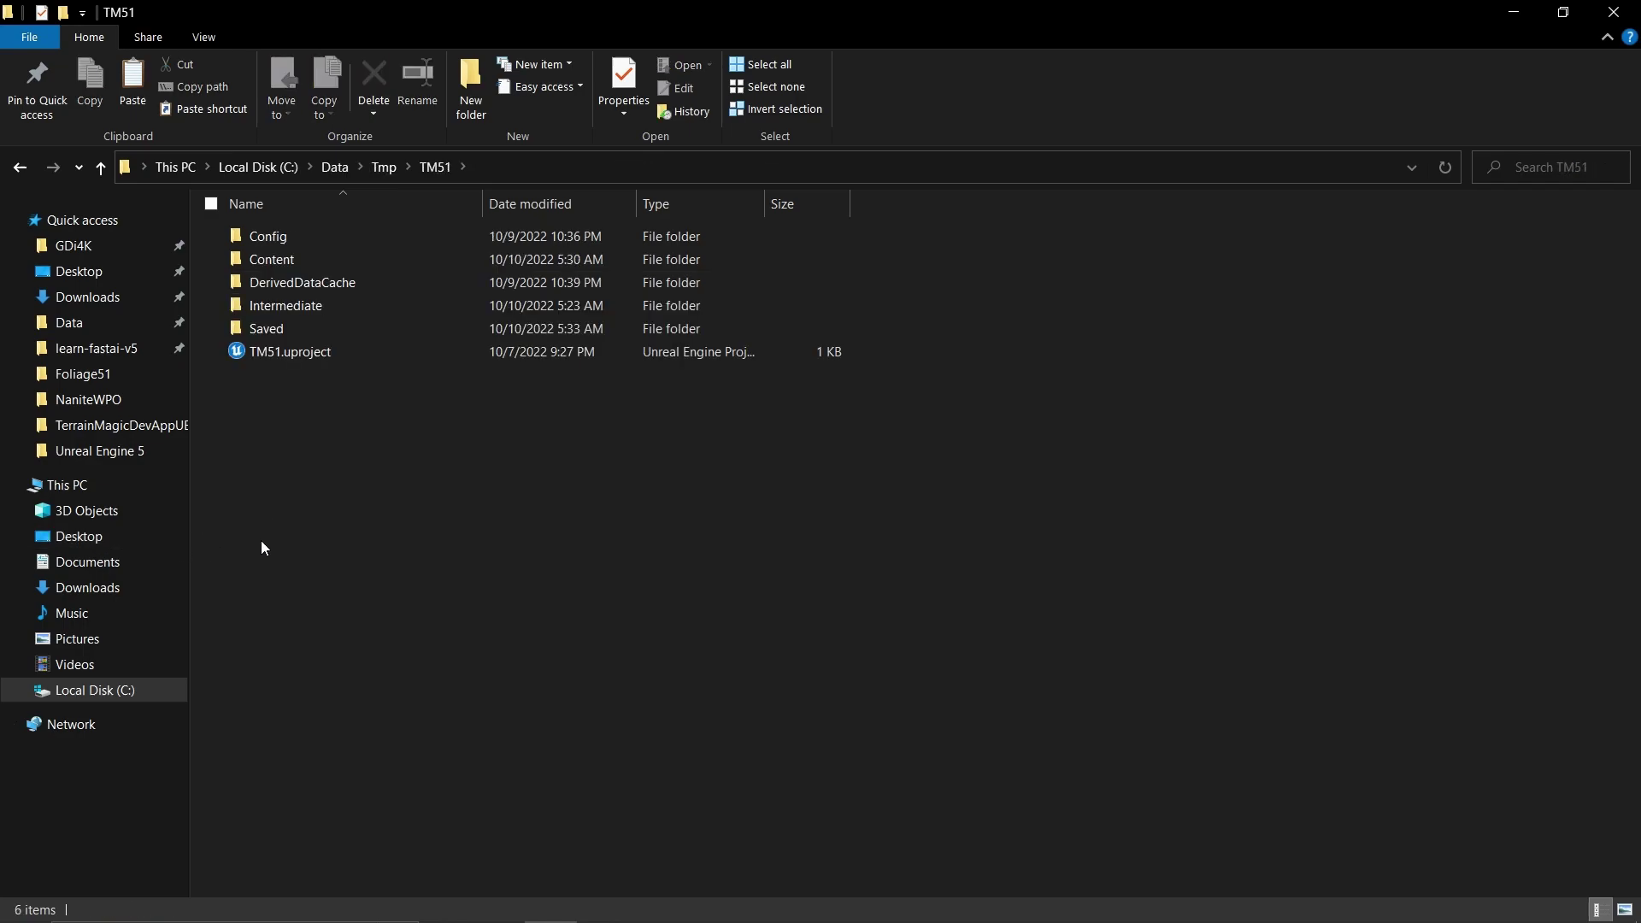
right_click(321, 463)
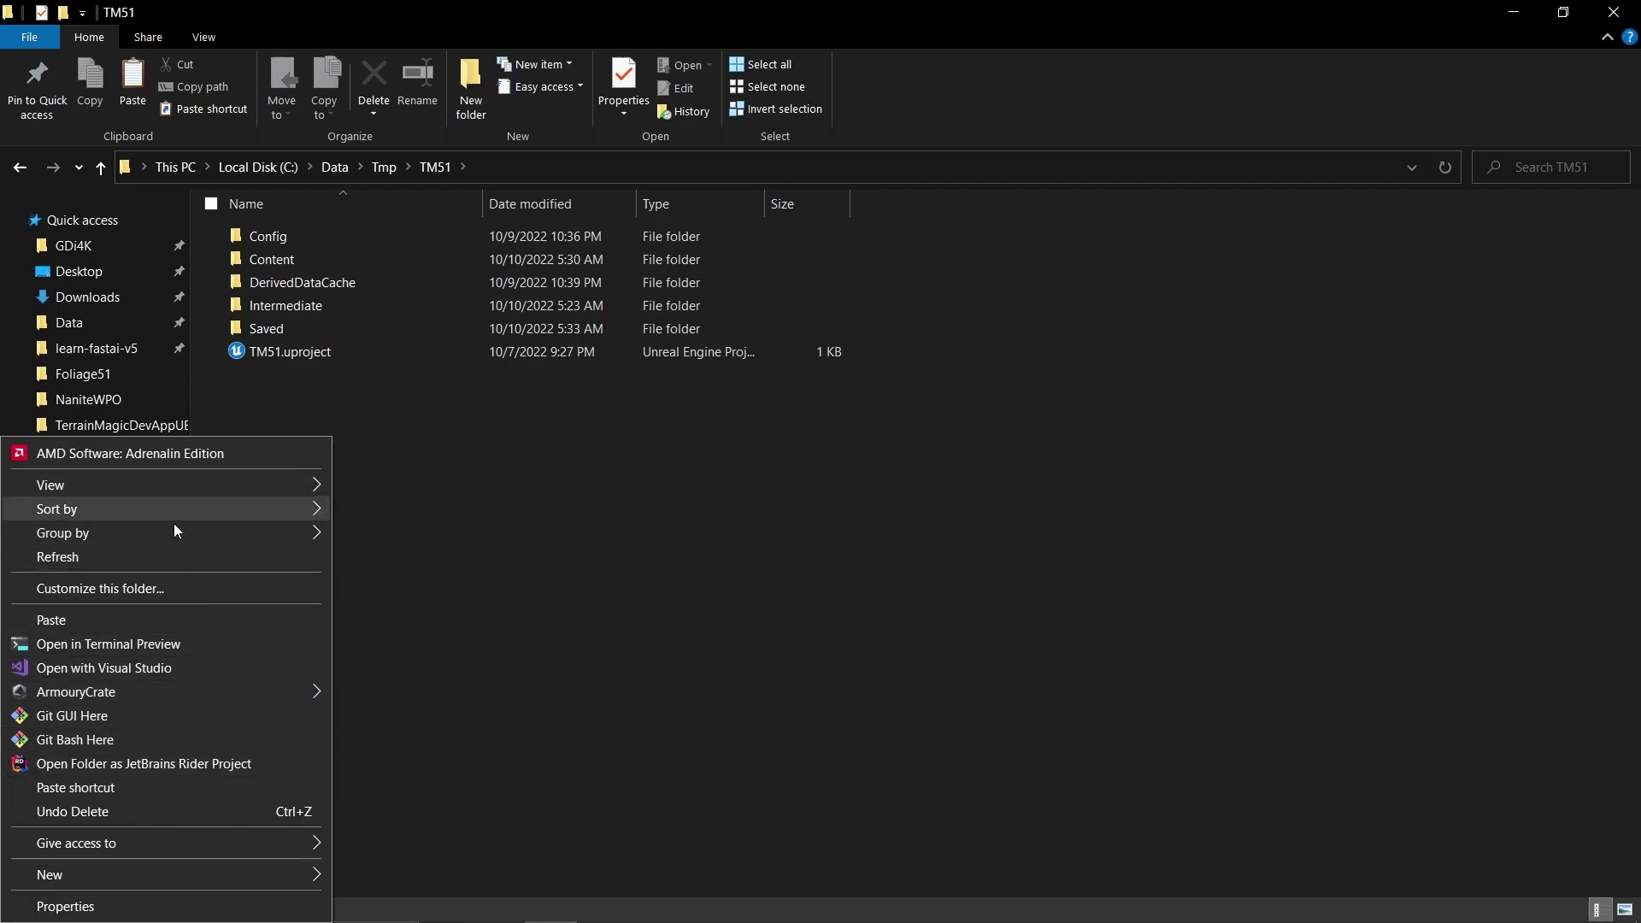
mouse_move(257, 874)
click(413, 748)
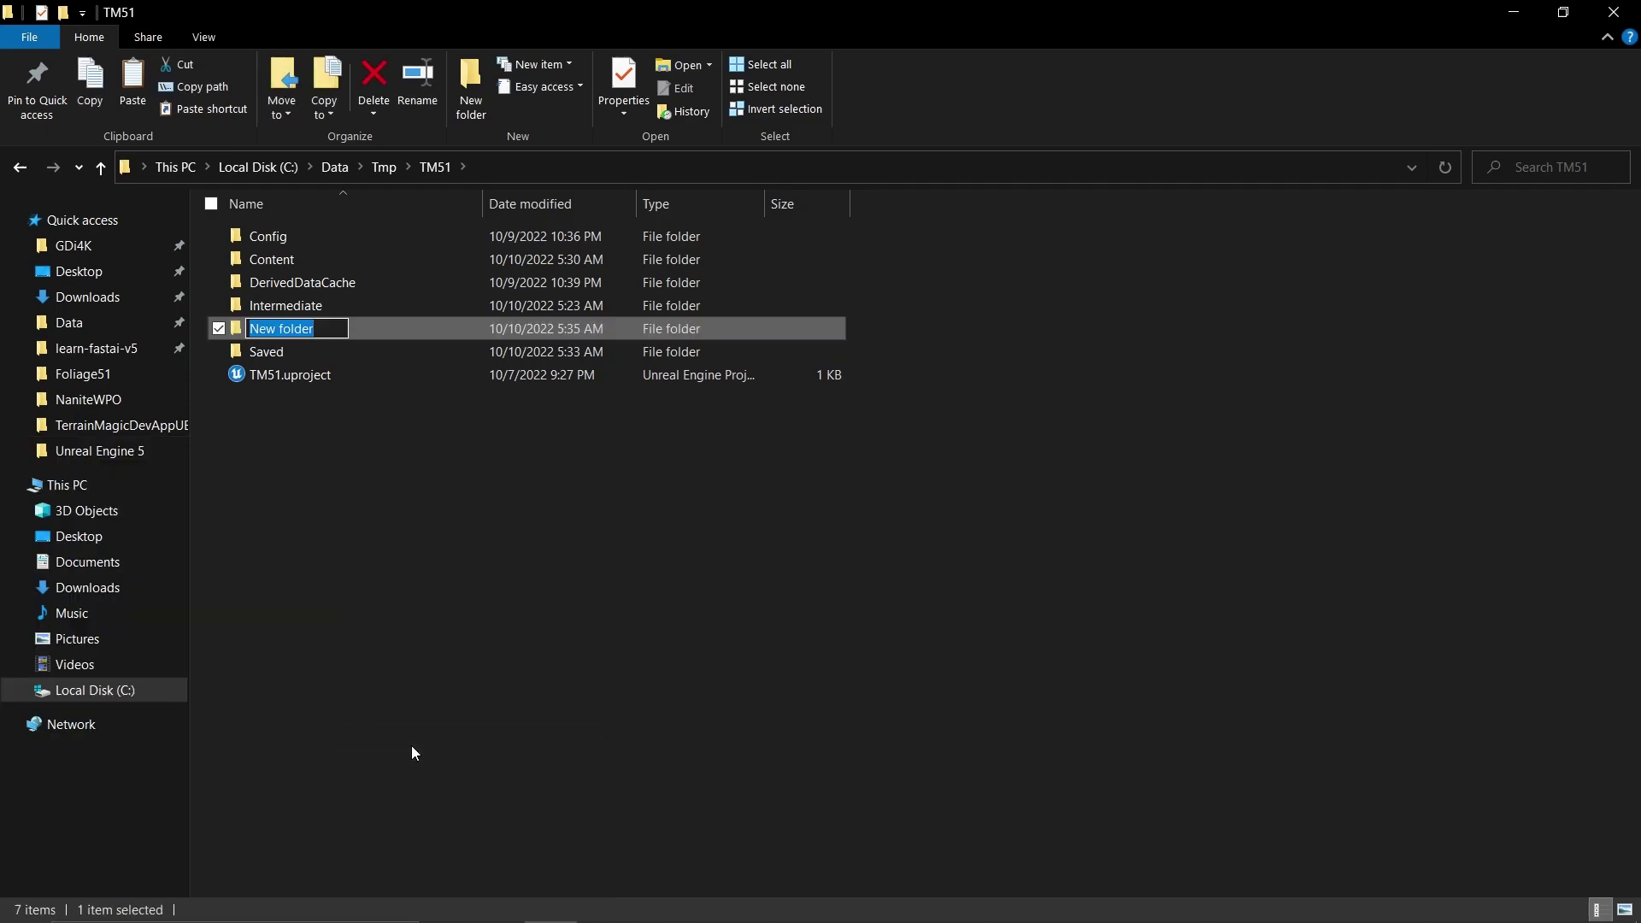
text(Plugins)
key(Return)
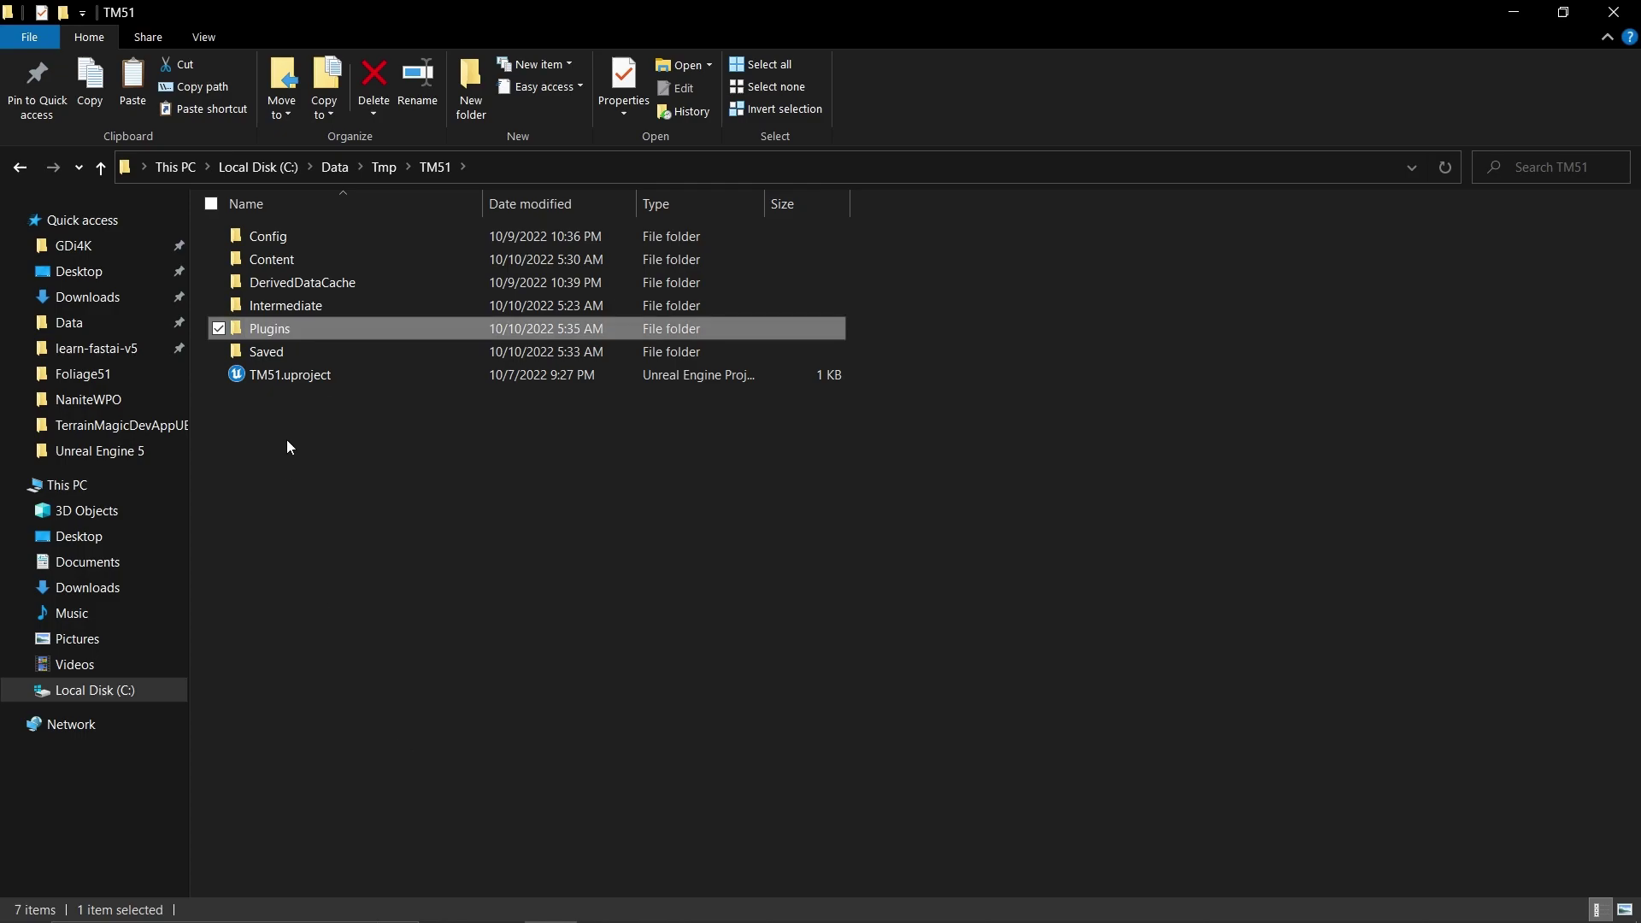
double_click(256, 331)
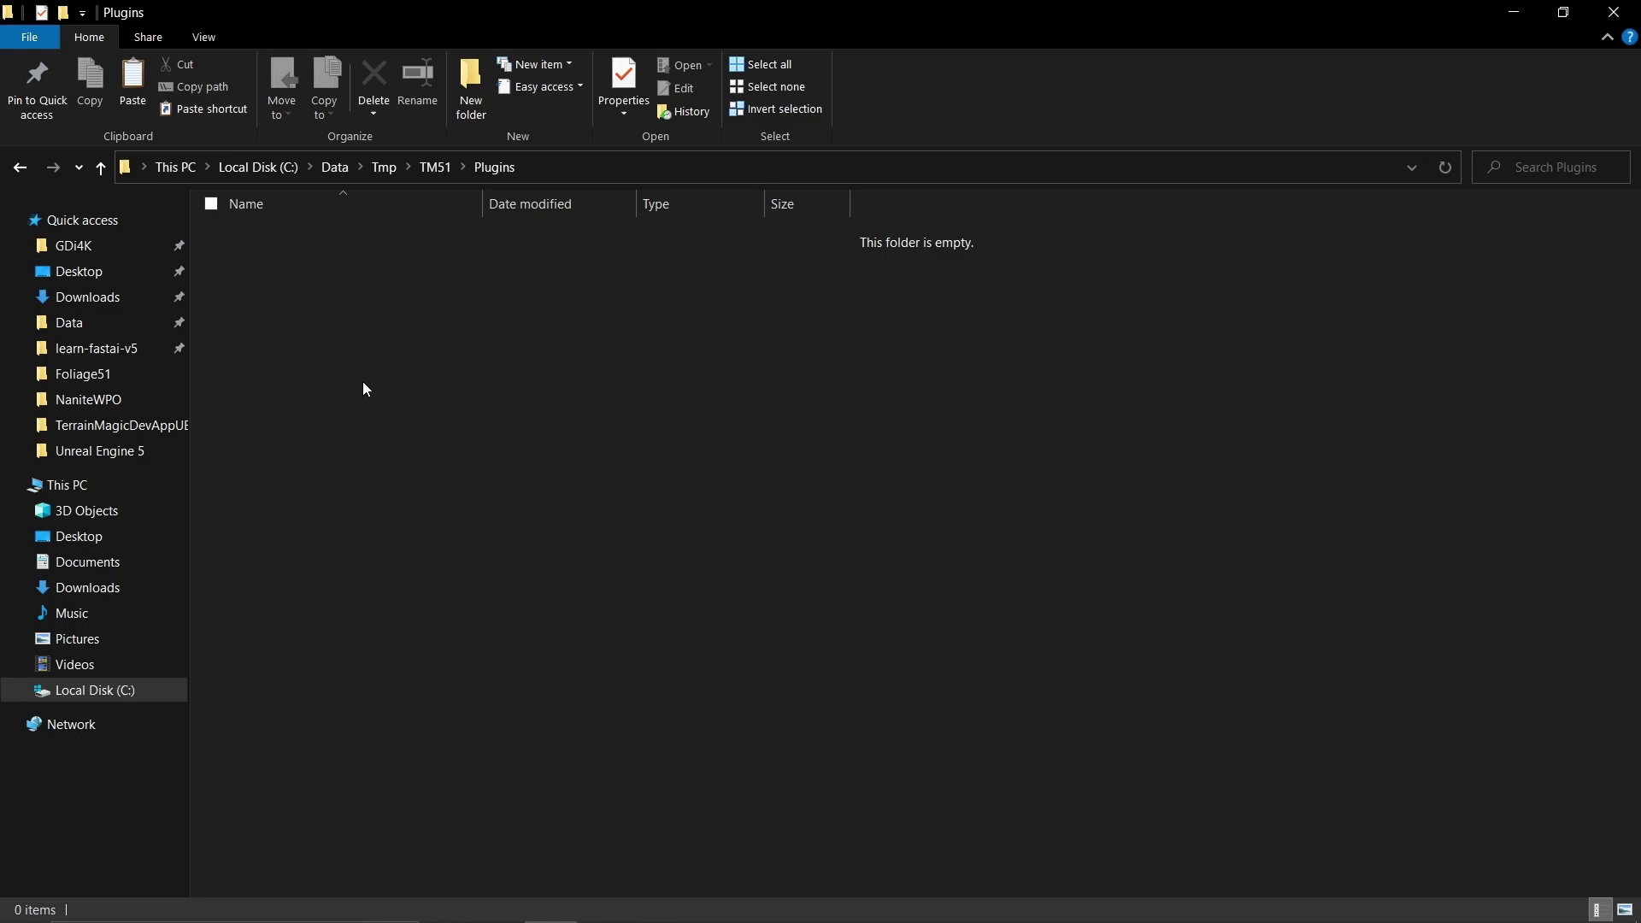
key(ctrl+v)
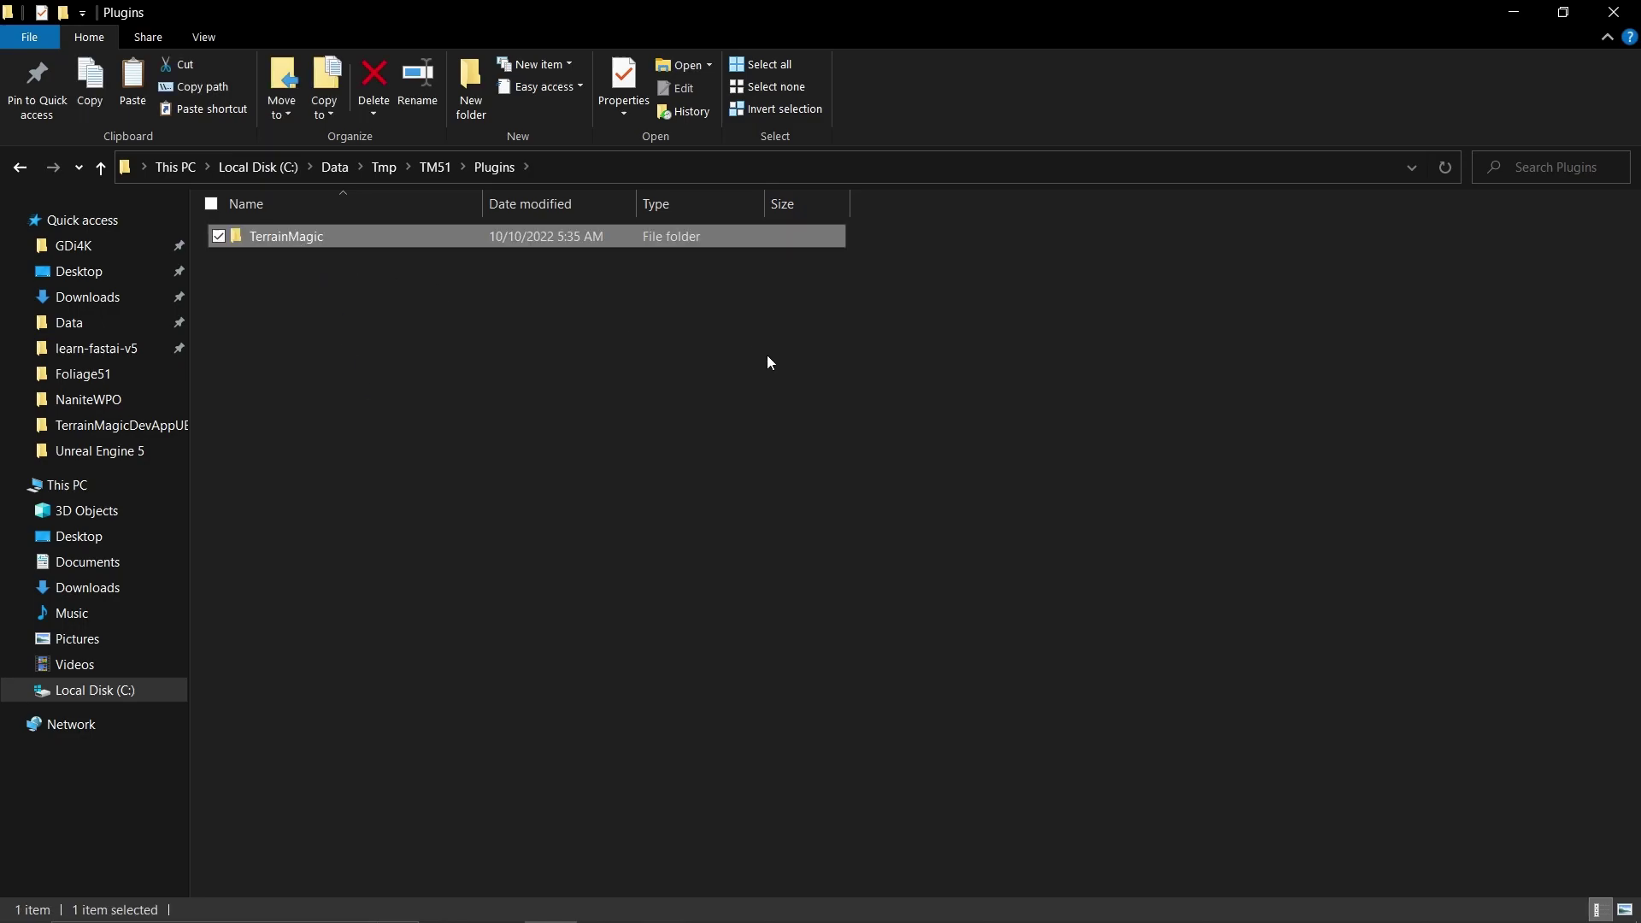
- Launch TM51.uproject, answering Yes to load incompatible TerrainMagic and to rebuild its missing modules
click(435, 167)
click(263, 376)
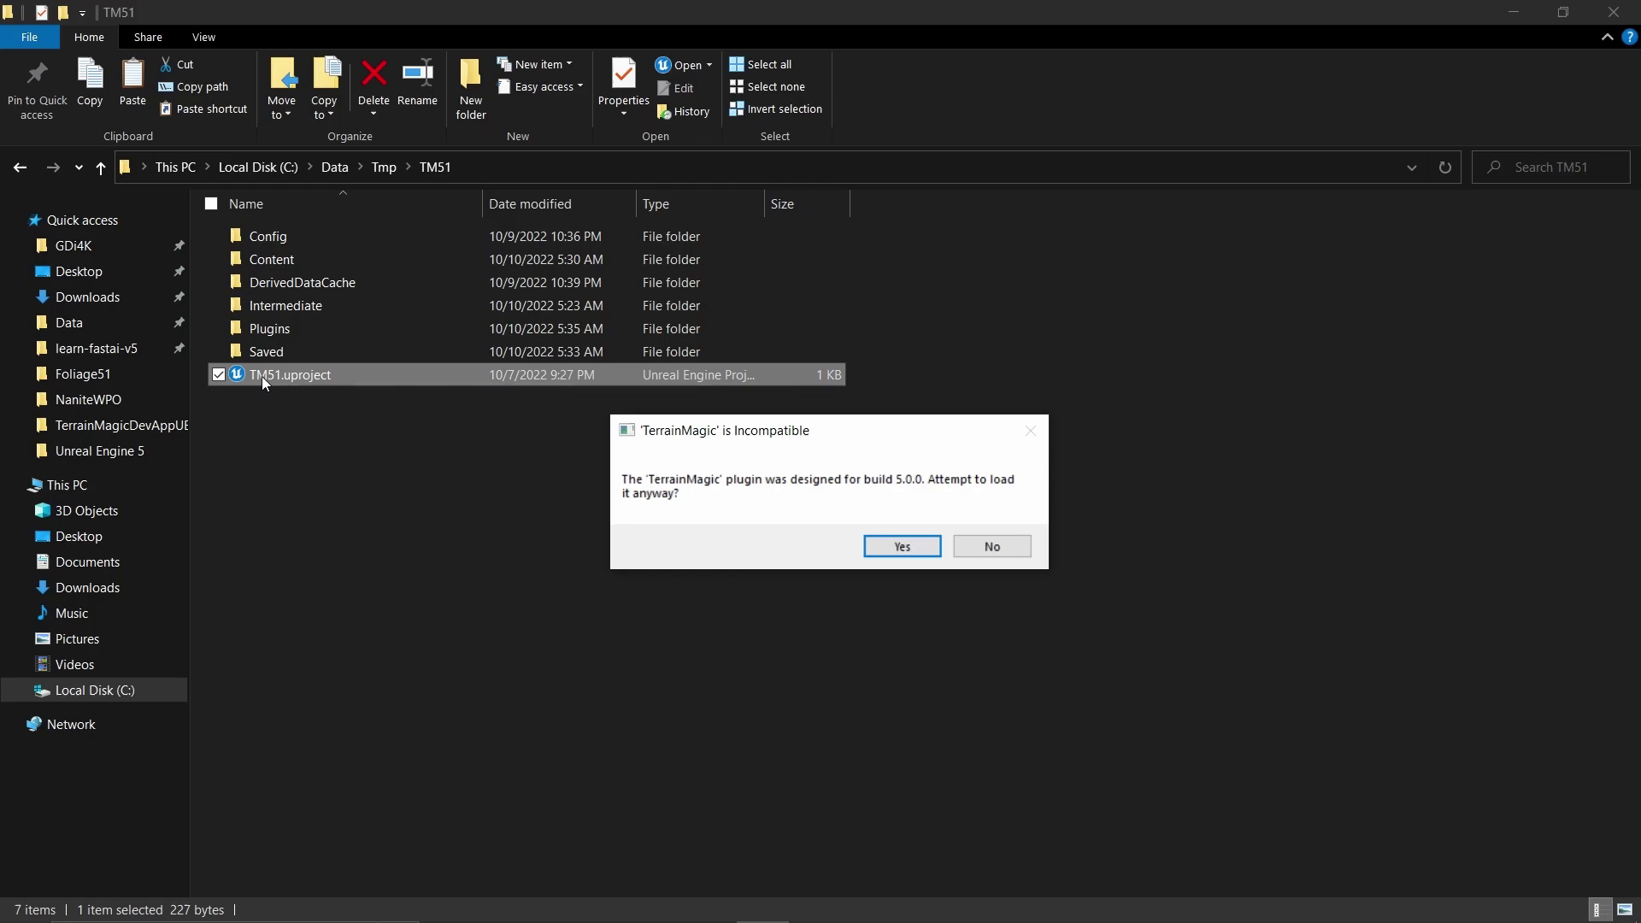
click(898, 554)
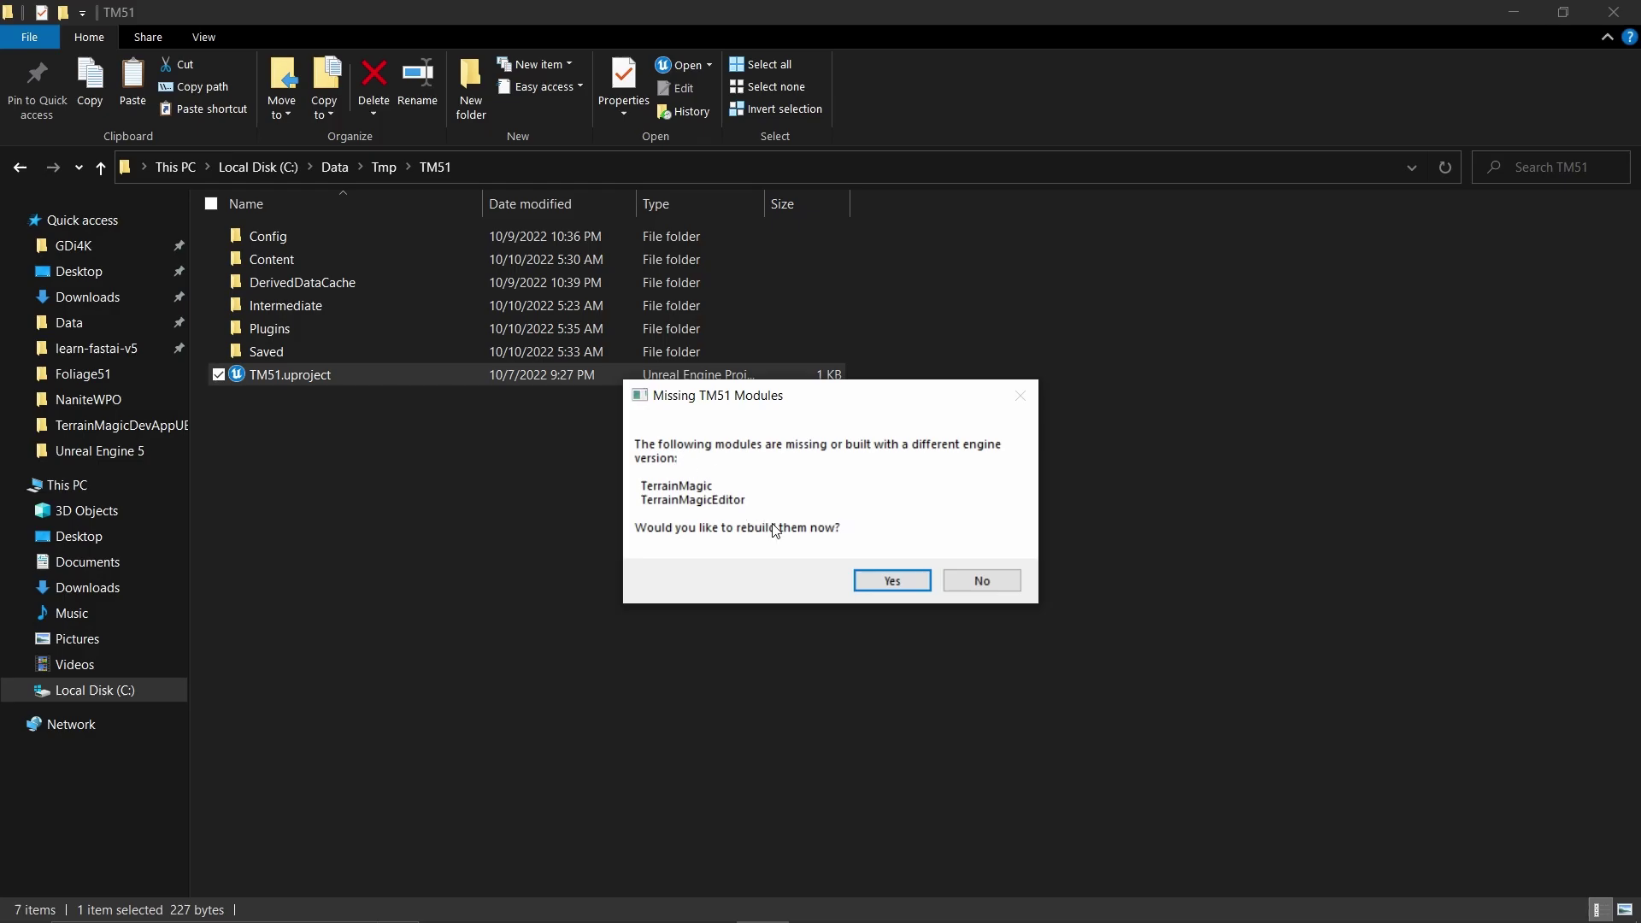
click(902, 585)
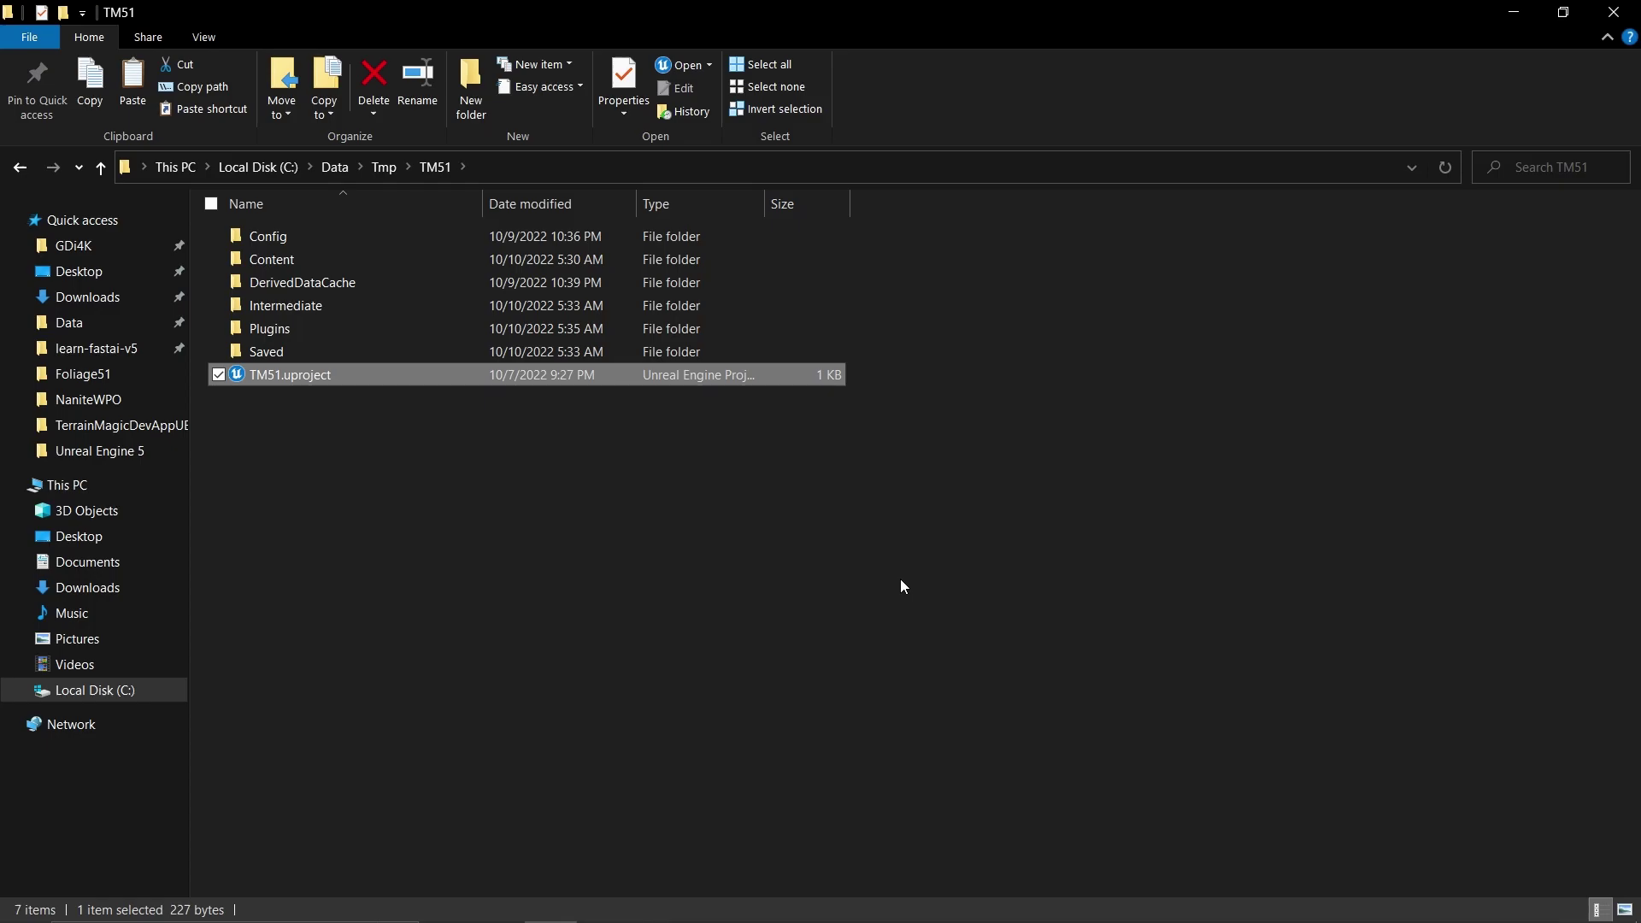
- Start Task Manager via a 'tas' search and shrink it to watch the compiler while TM51 loads
key(super)
text(tas)
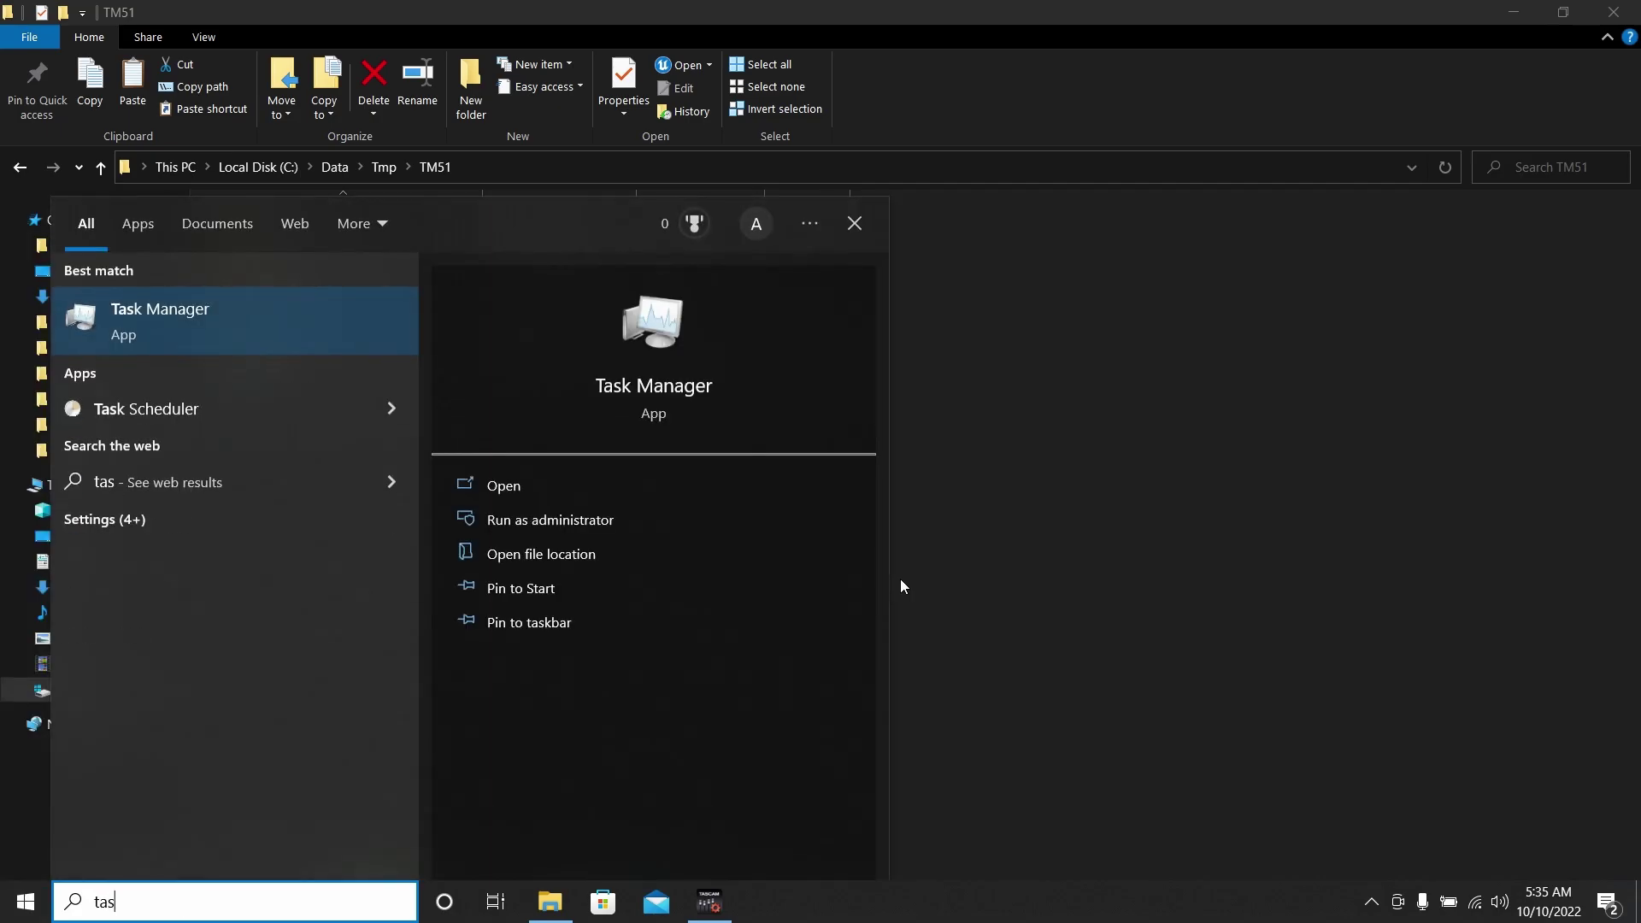
key(Return)
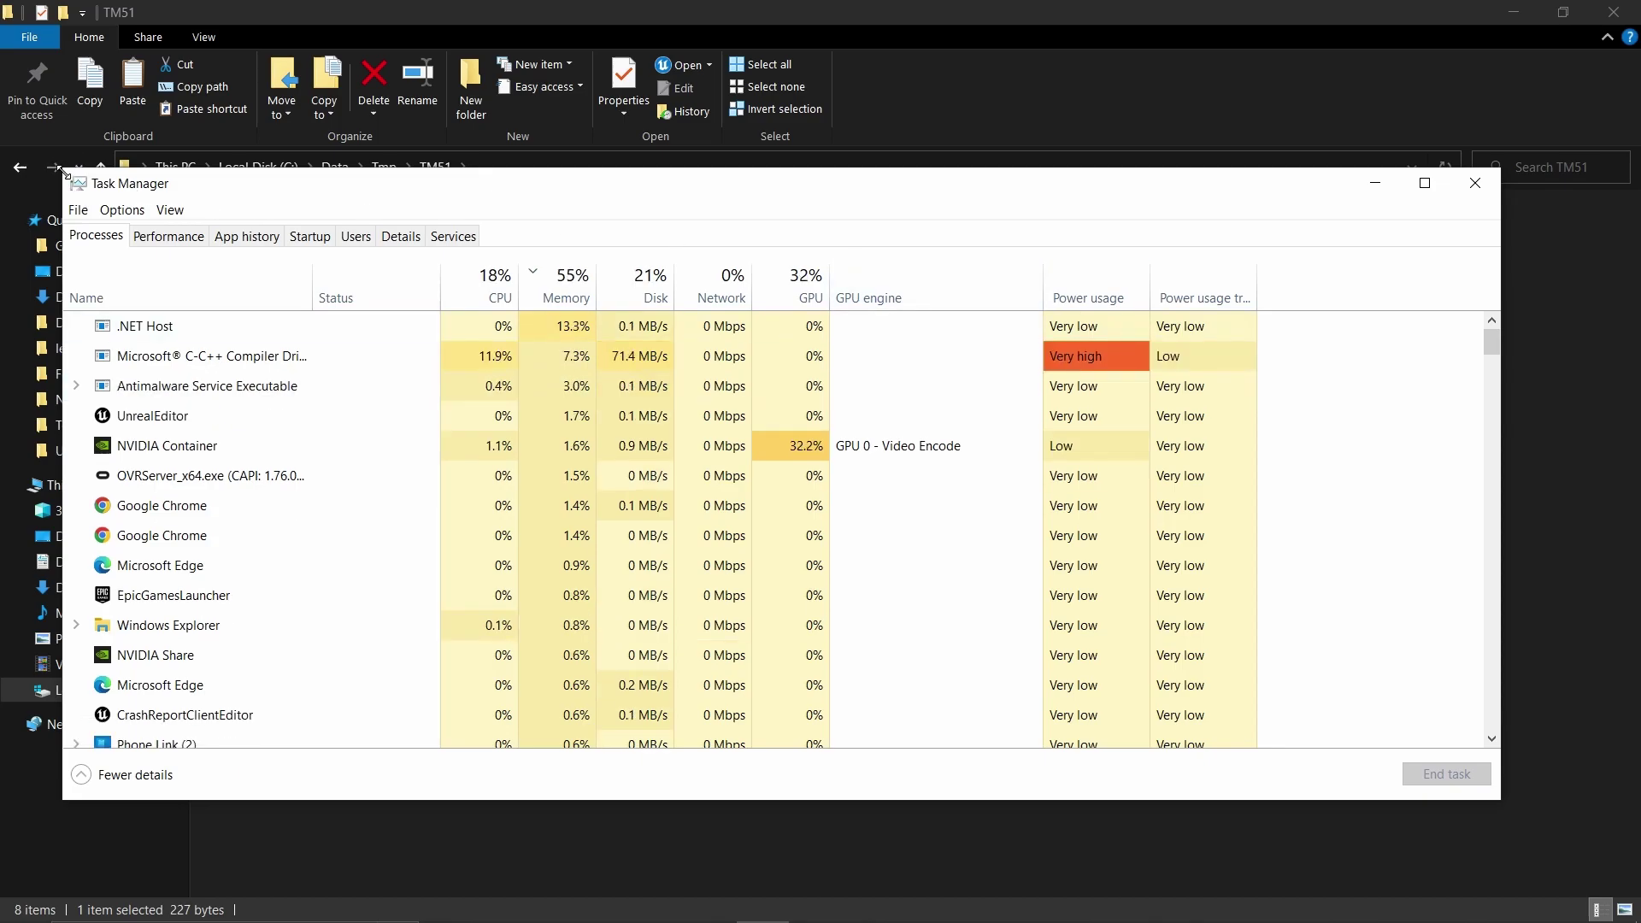
drag(63, 170, 650, 185)
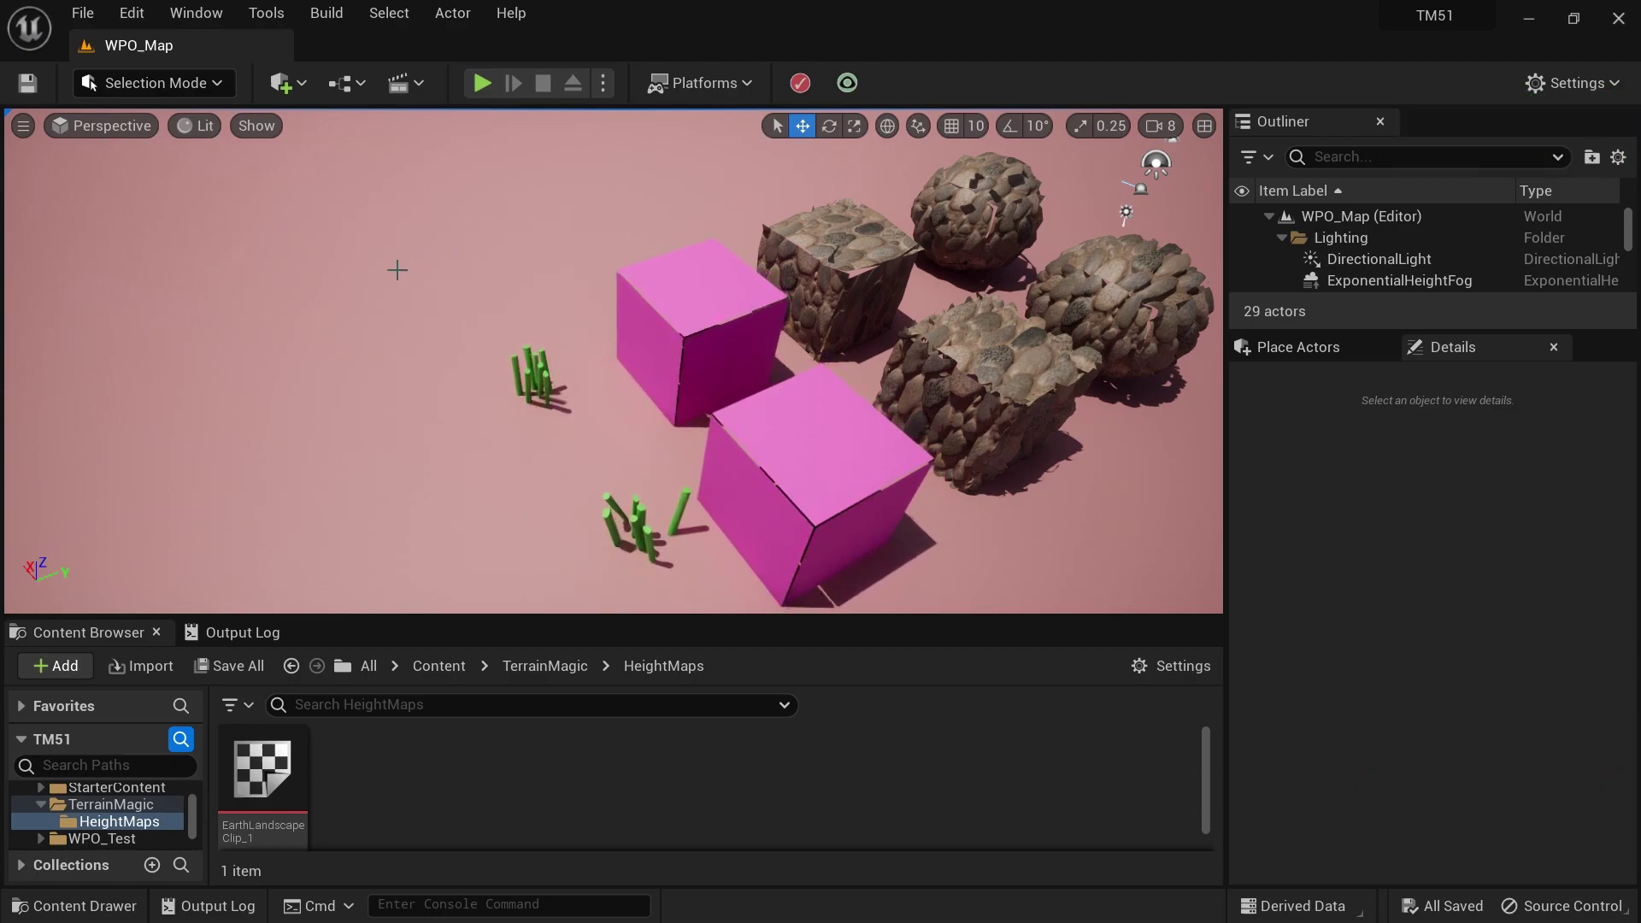
- Search the Place Actors class list for 'Landsc' to find the TerrainMagic landscape clip actors
right_drag(396, 268, 479, 222)
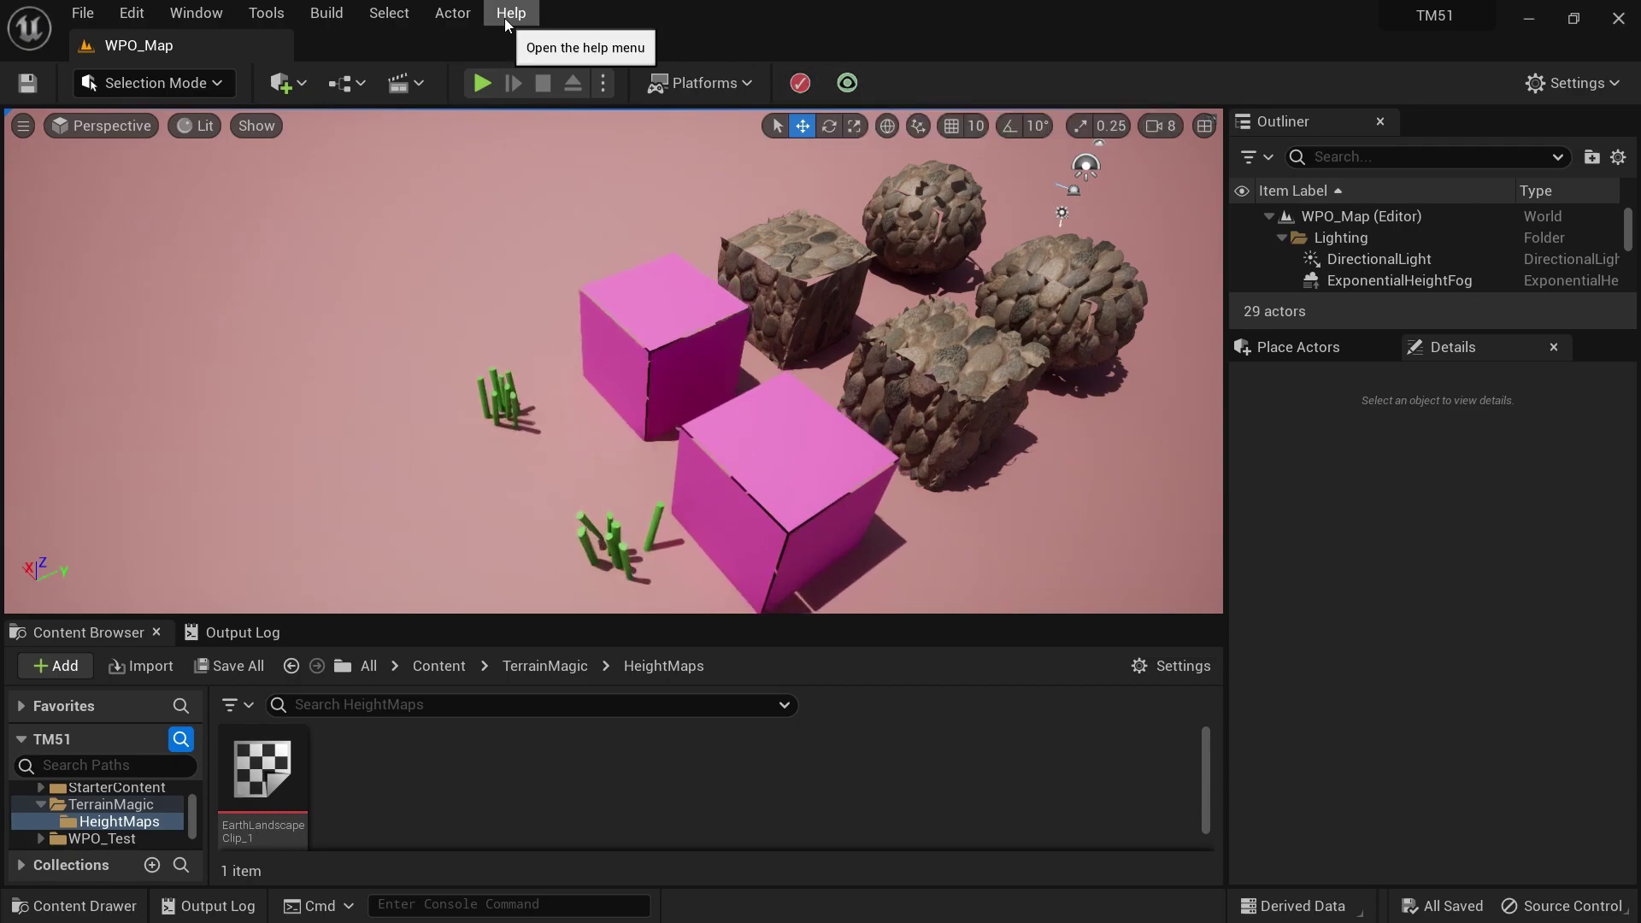
click(1320, 352)
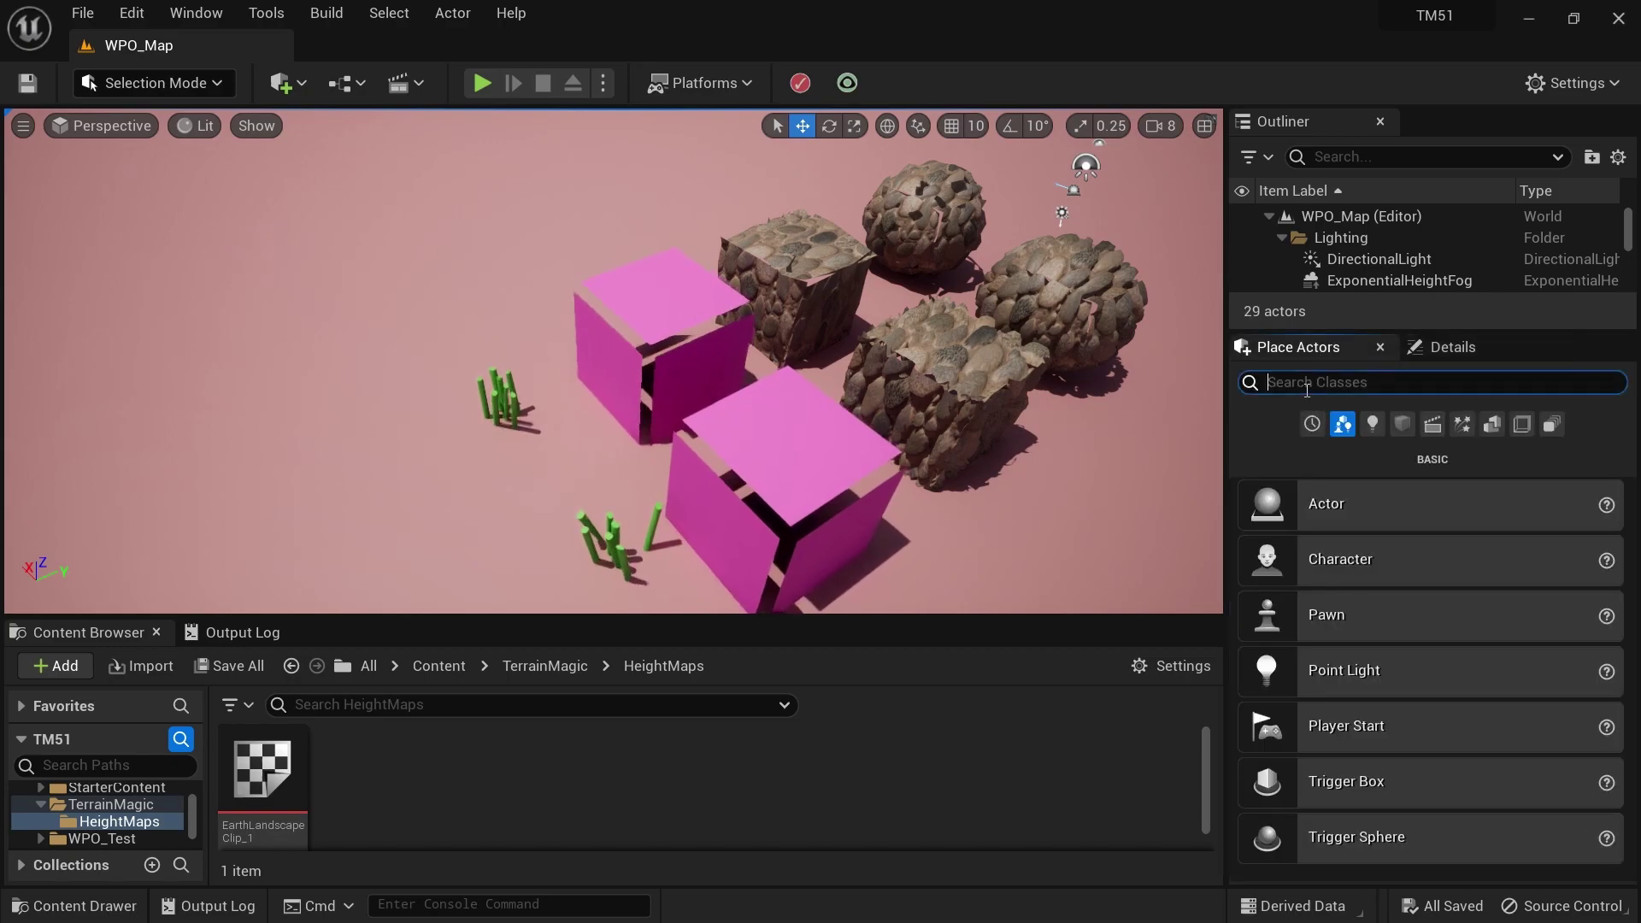
text(L)
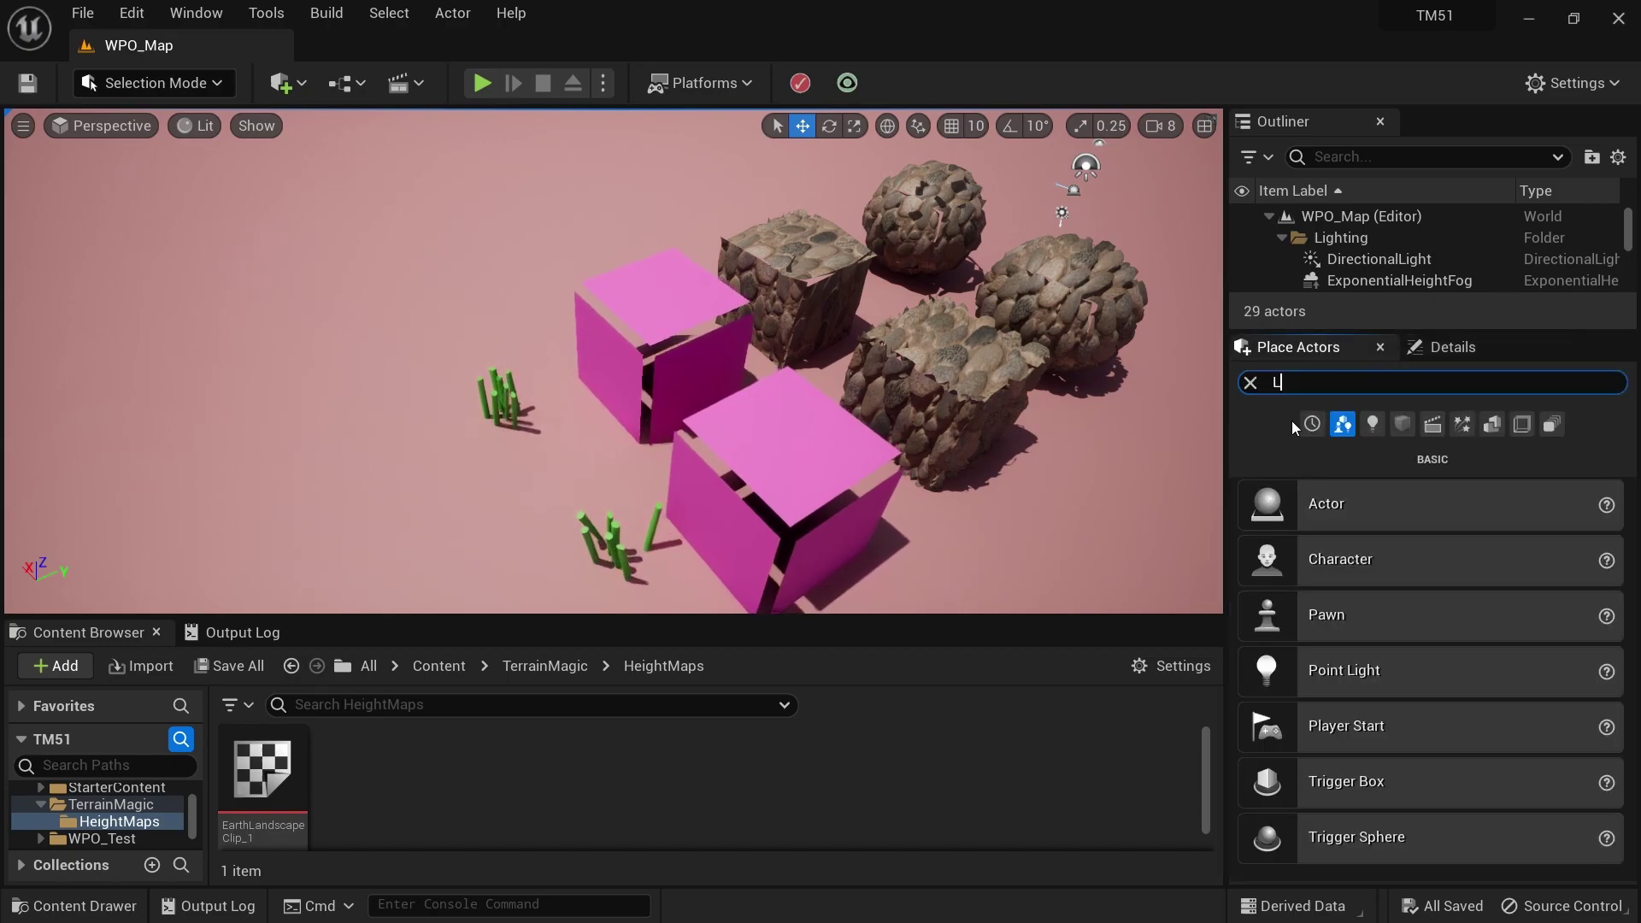
text(andsc)
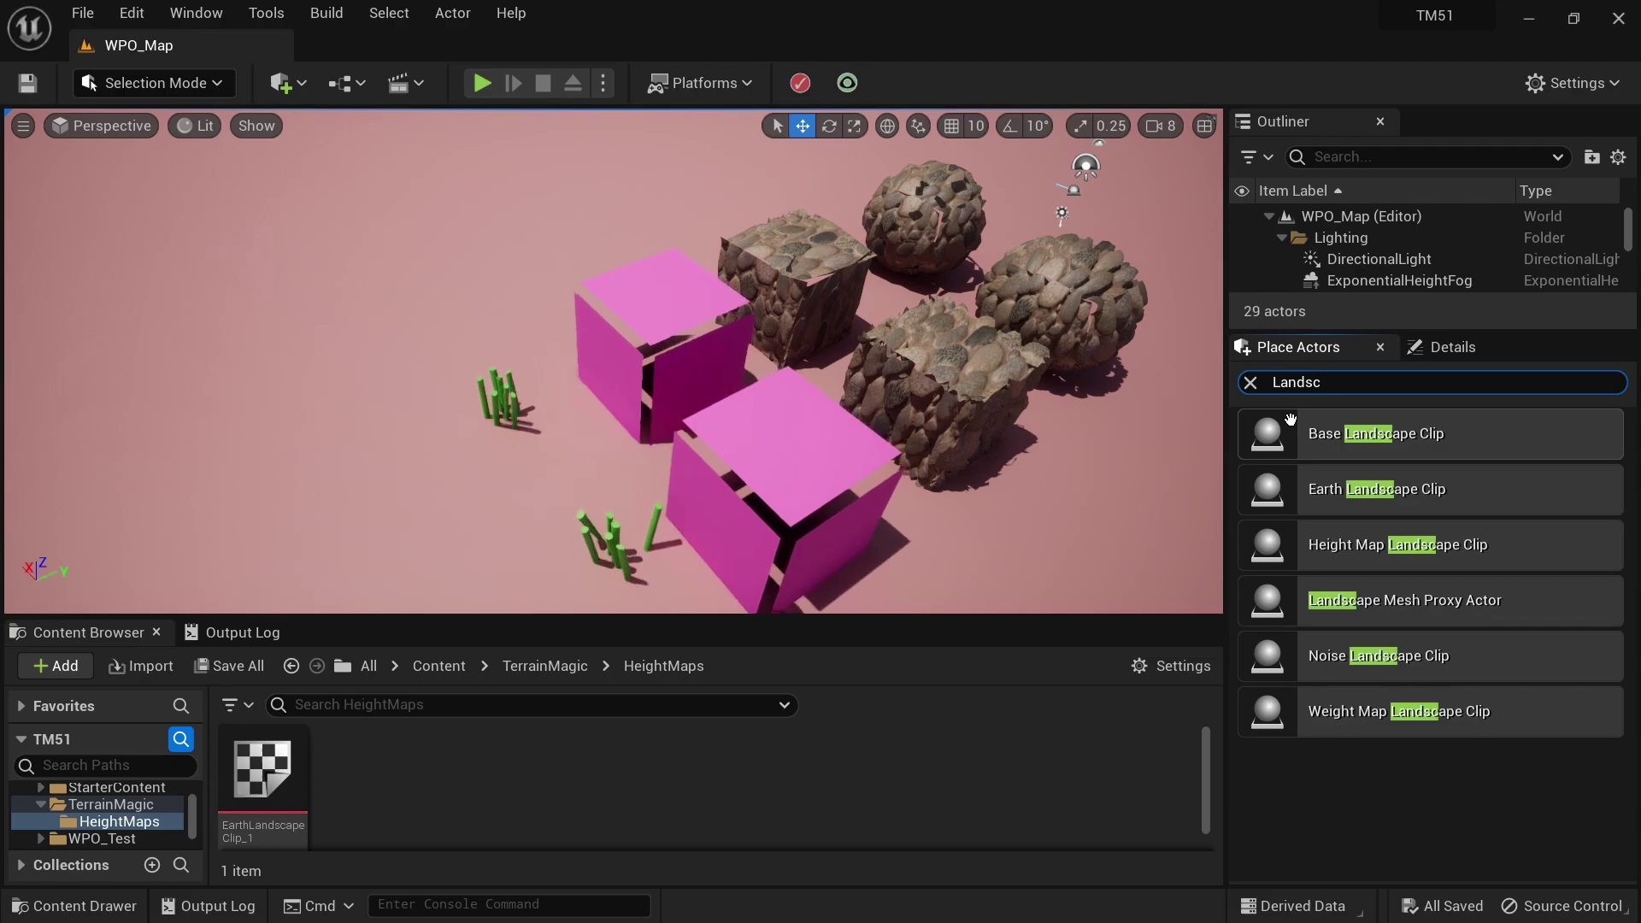